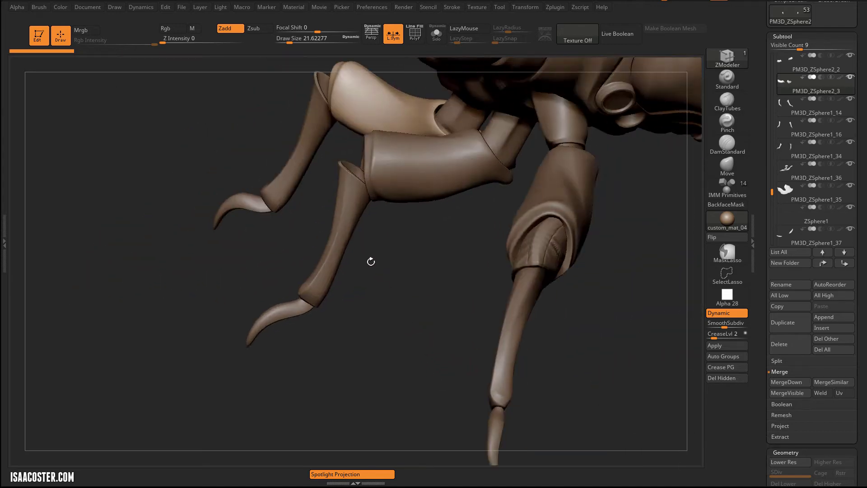
- Select the middle leg's lower segment and reposition it at the knee, away from the upper segment
left_click(347, 230, "alt")
mouse_move(385, 285)
left_mouse_down()
mouse_move(374, 329)
mouse_move(380, 367)
mouse_move(341, 330)
mouse_move(362, 234)
left_mouse_up()
key("w")
mouse_move(382, 175)
left_mouse_down()
mouse_move(155, 150)
mouse_move(246, 225)
left_mouse_up()
left_click_drag(270, 175, 252, 182)
key("q")
mouse_move(226, 229)
left_mouse_down()
mouse_move(254, 204)
mouse_move(275, 222)
mouse_move(294, 316)
left_mouse_up()
- Select the rear leg's lower segment and adjust its placement at the knee with a transpose line drawn along the upper segment
left_click(274, 222, "alt")
key("r")
left_click_drag(329, 148, 337, 176, "alt")
left_click_drag(335, 116, 427, 159)
key("e")
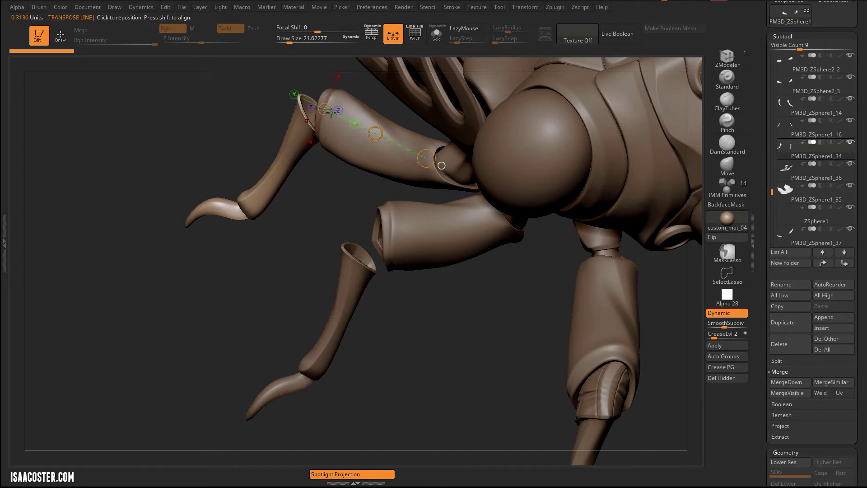
mouse_move(319, 217)
left_mouse_down()
mouse_move(331, 192)
mouse_move(322, 219)
left_mouse_up()
left_click_drag(381, 128, 372, 127)
left_click_drag(321, 218, 330, 375)
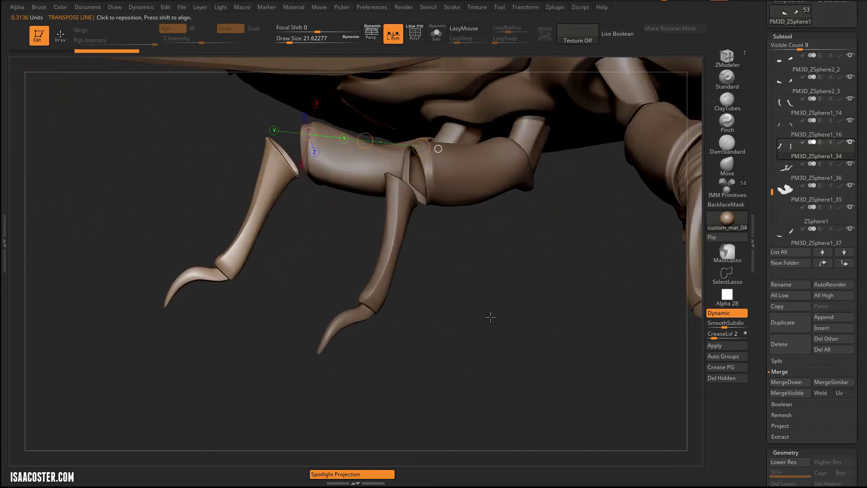
key("q")
- Set the draw size to about 14.2 and make ZSphere1 the active subtool
mouse_move(492, 318)
left_mouse_down()
mouse_move(506, 254)
mouse_move(458, 256)
mouse_move(424, 320)
mouse_move(372, 381)
mouse_move(397, 343)
mouse_move(380, 283)
left_mouse_up()
key("s")
left_click(367, 366)
left_click(781, 221)
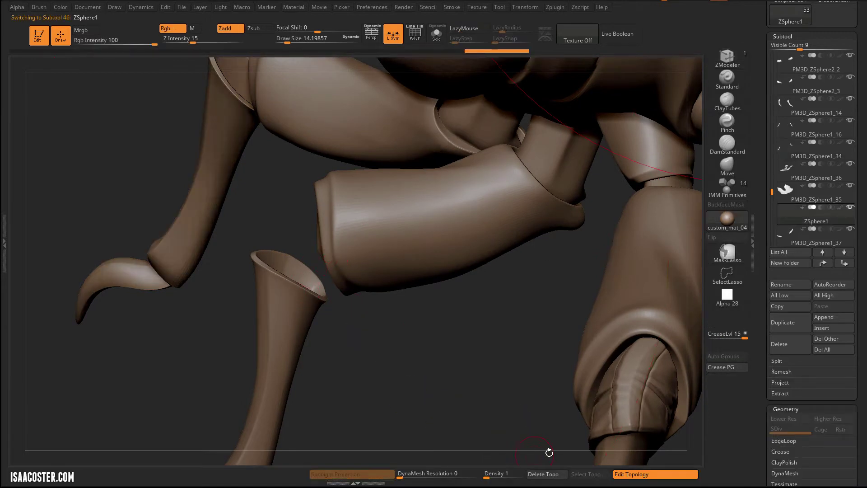
- Place the first topology points across the middle leg's knee gap and darken the color shown on the model
left_click_drag(527, 392, 347, 253)
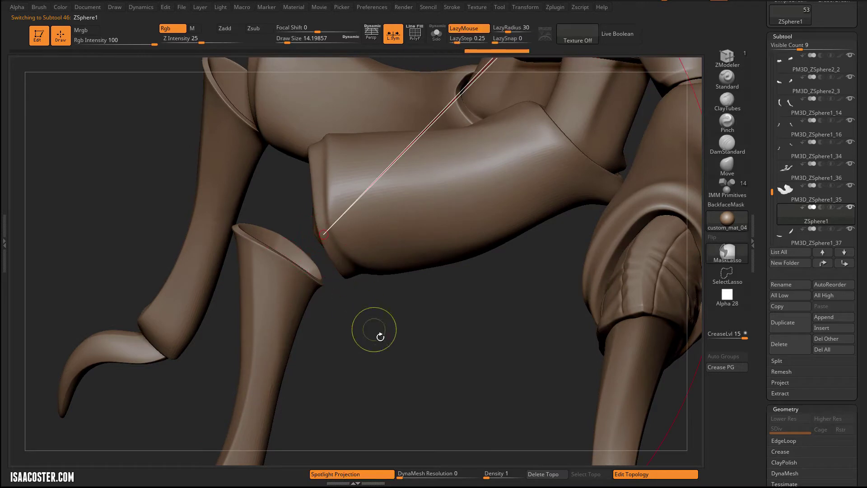
left_click_drag(382, 333, 359, 257)
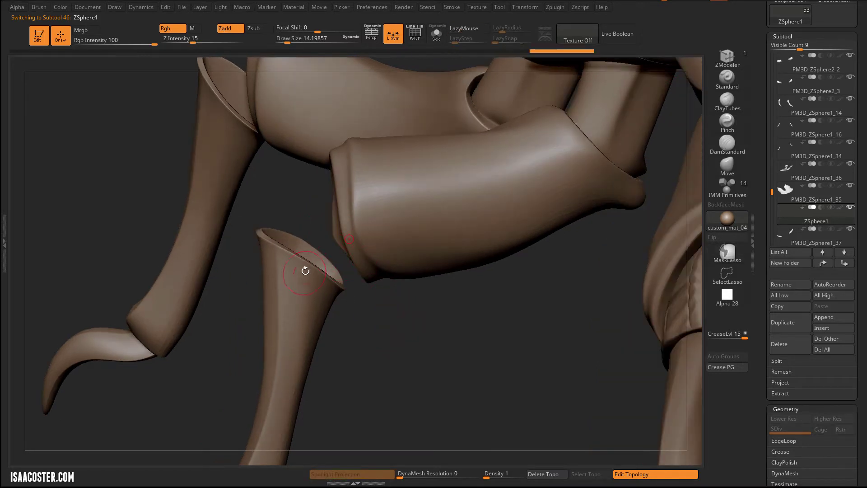
left_click(340, 200)
left_click(349, 239)
left_click(60, 8)
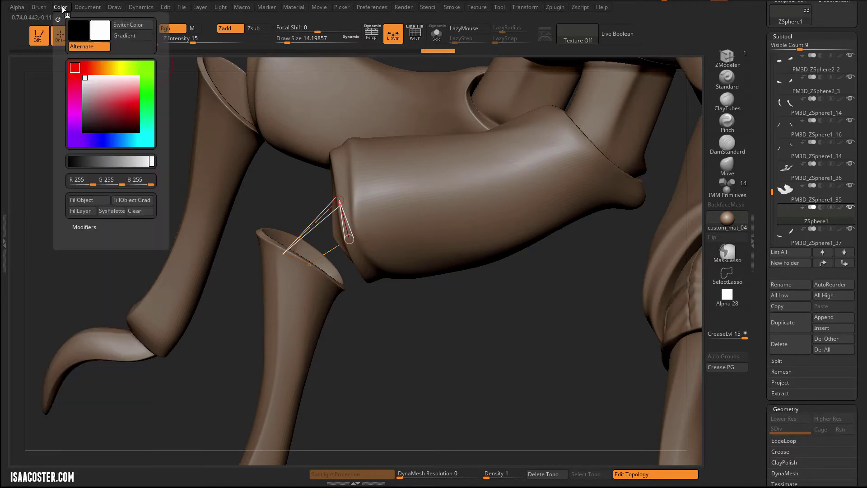
left_click(83, 101)
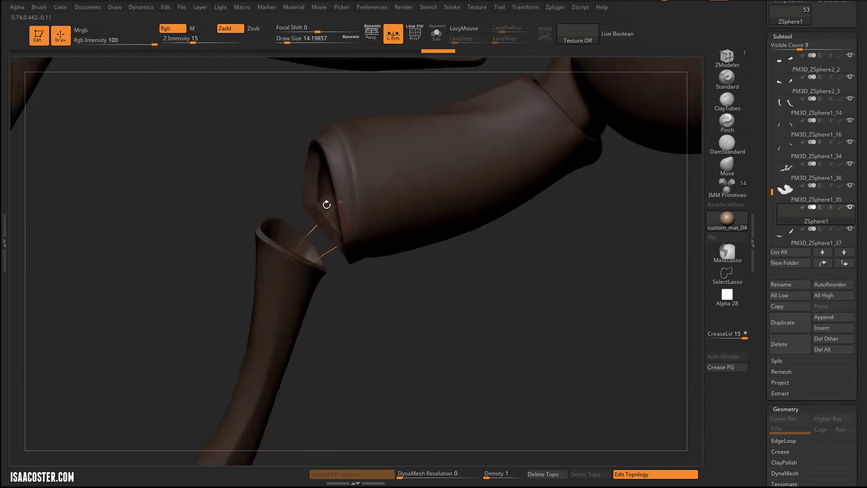
- Extend the topology strip around the knee, linking points on the upper segment's rim to the lower segment's rim
left_click(332, 165)
left_click(269, 244)
left_click_drag(243, 174, 277, 213)
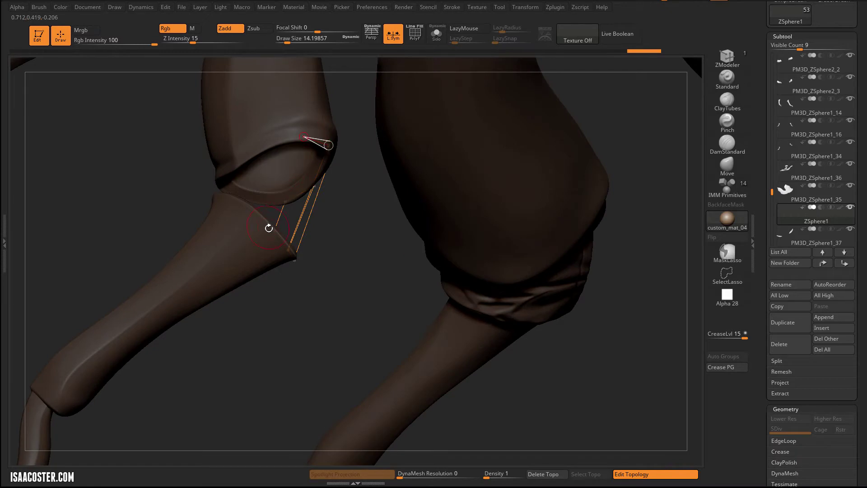
left_click(270, 226)
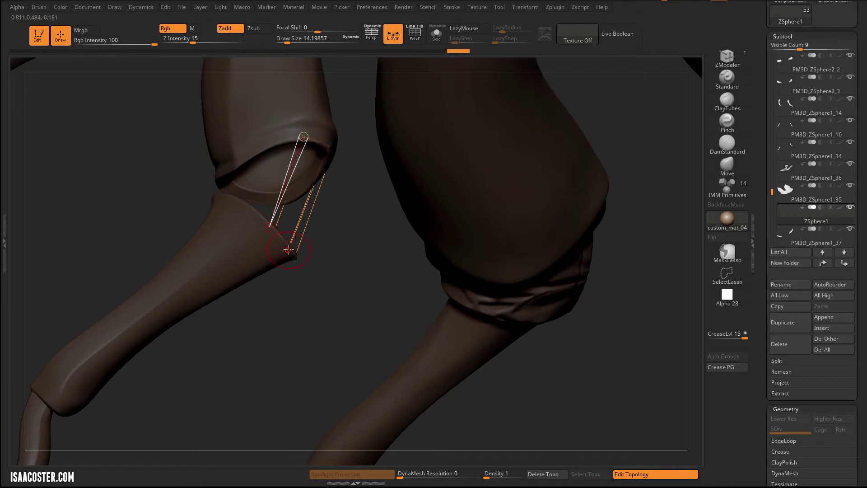
left_click(289, 250)
left_click(270, 147)
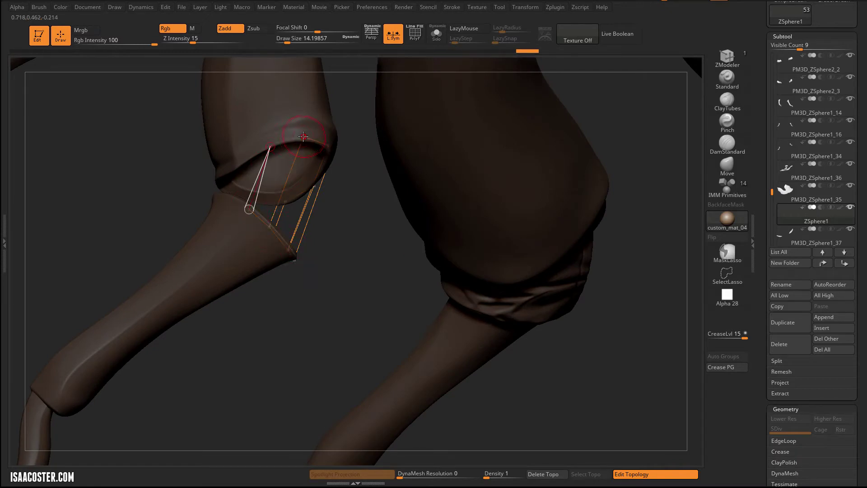
- Continue the topology strip along the inner curve of the knee rims with another pair of linked points
left_click_drag(156, 166, 193, 174)
left_click_drag(327, 263, 264, 222)
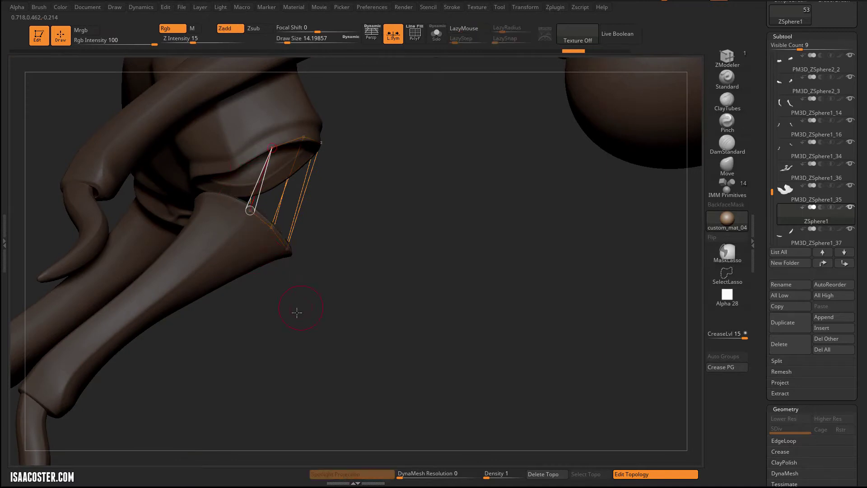
left_click_drag(295, 310, 239, 164)
left_click(233, 168)
left_click(230, 197)
left_click_drag(178, 206, 201, 195)
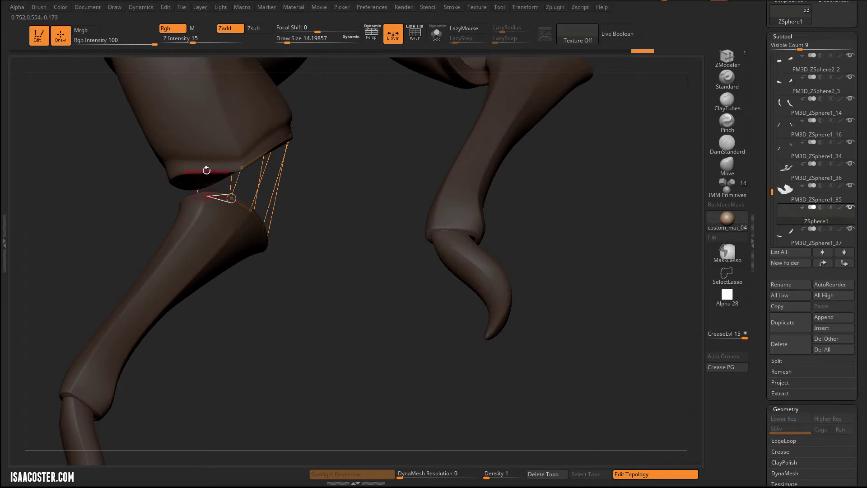
- Complete the topology strip on the far side of the knee, connecting the remaining points between the two rims
left_click_drag(243, 167, 225, 178)
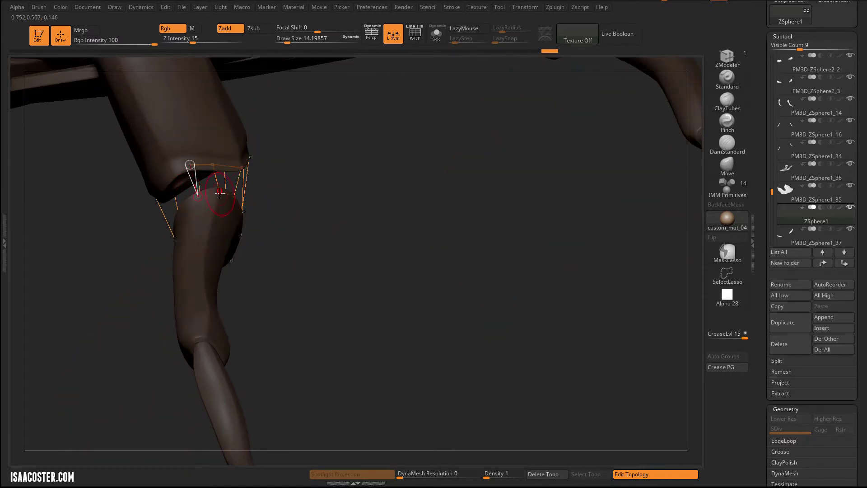
left_click_drag(335, 205, 200, 215)
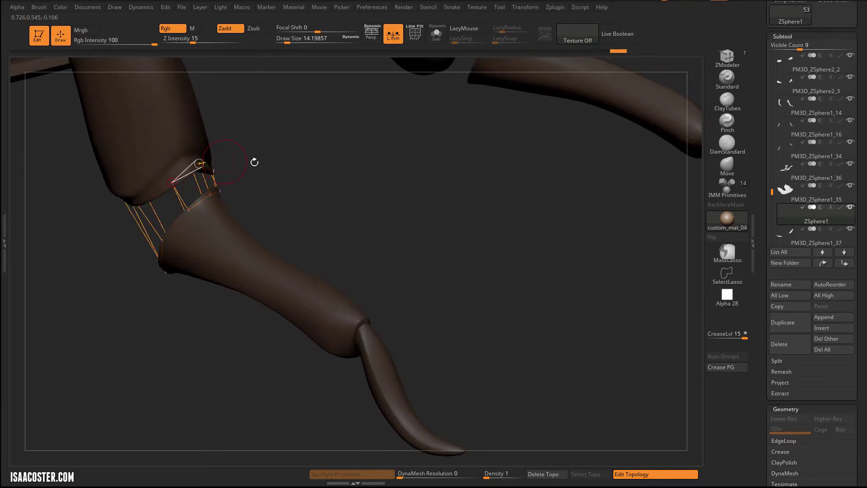
left_click_drag(259, 159, 189, 161)
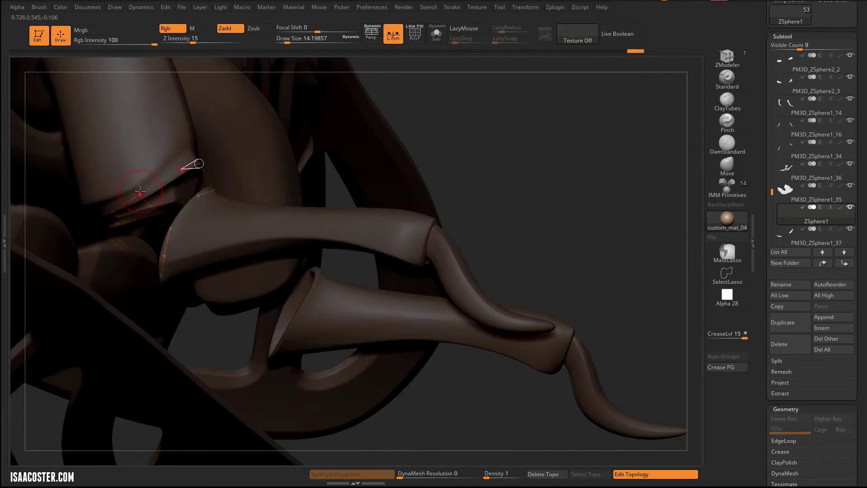
left_click(171, 227)
left_click(198, 195)
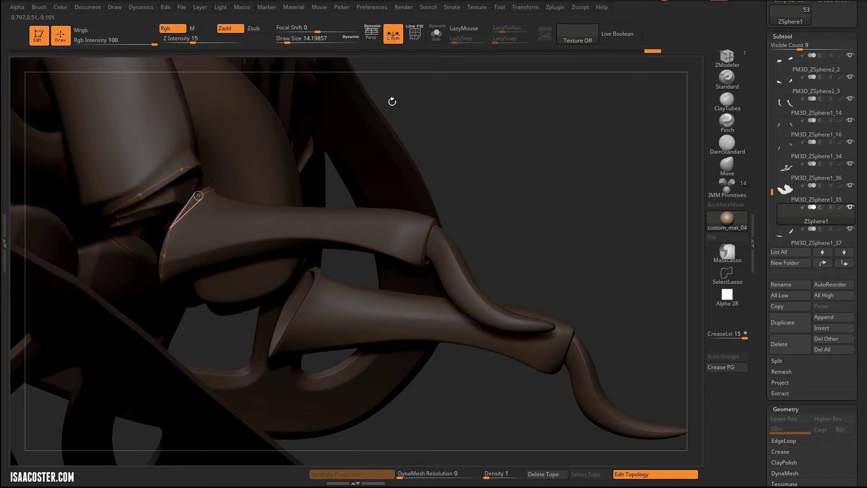
- Preview the knee topology as an isolated skin and convert it to a PolyMesh3D
left_click(436, 34)
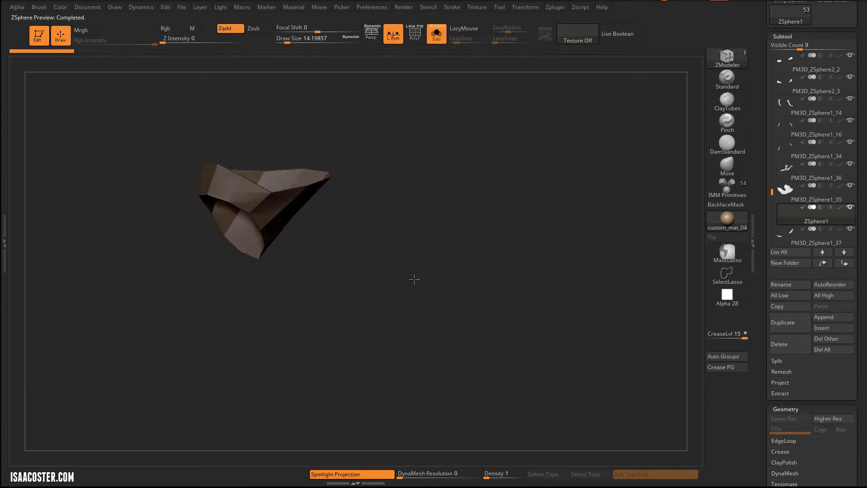
scroll(800, 119, "up", 5)
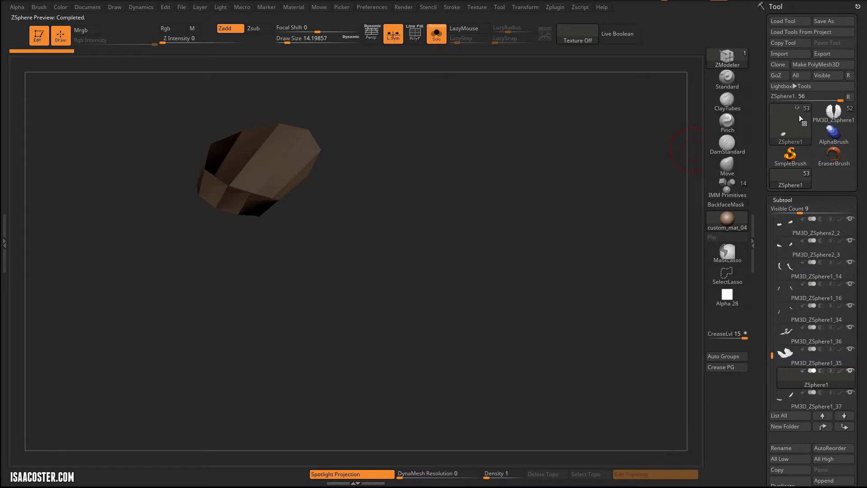
left_click(819, 67)
- Append the new PM3D_ZSphere1 knee mesh to the creature's subtool list
scroll(774, 110, "down", 5)
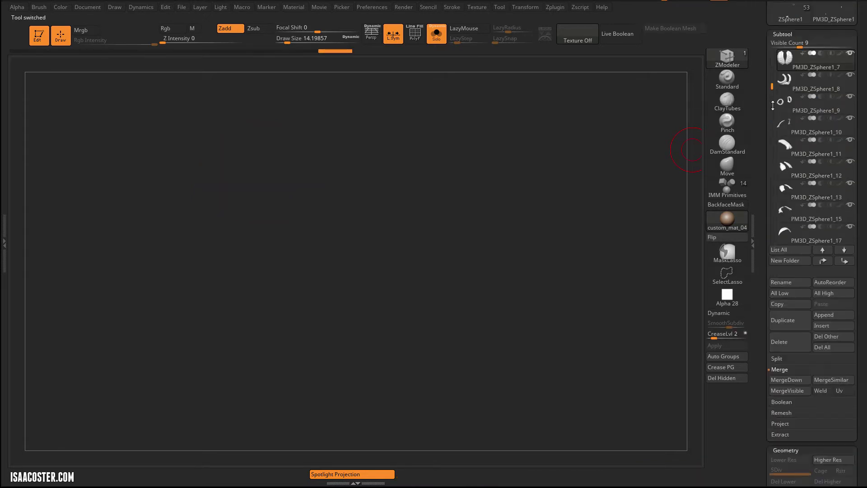
left_click(830, 319)
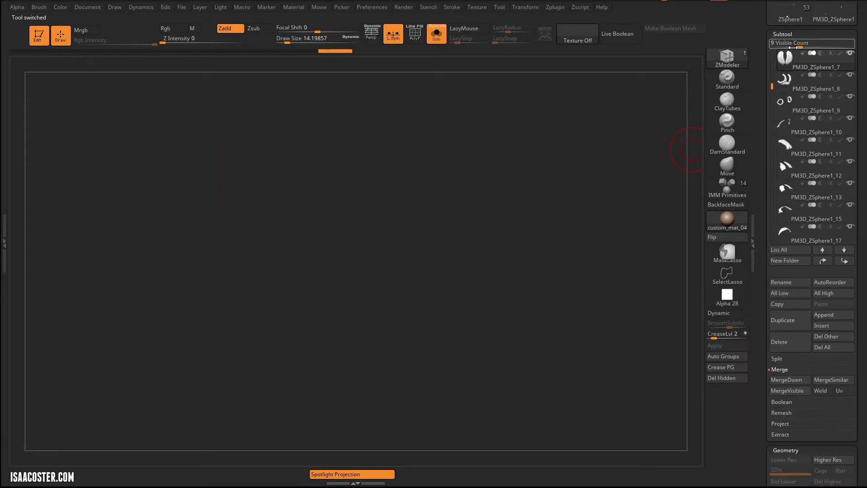
left_click_drag(772, 90, 765, 228)
left_click(835, 322)
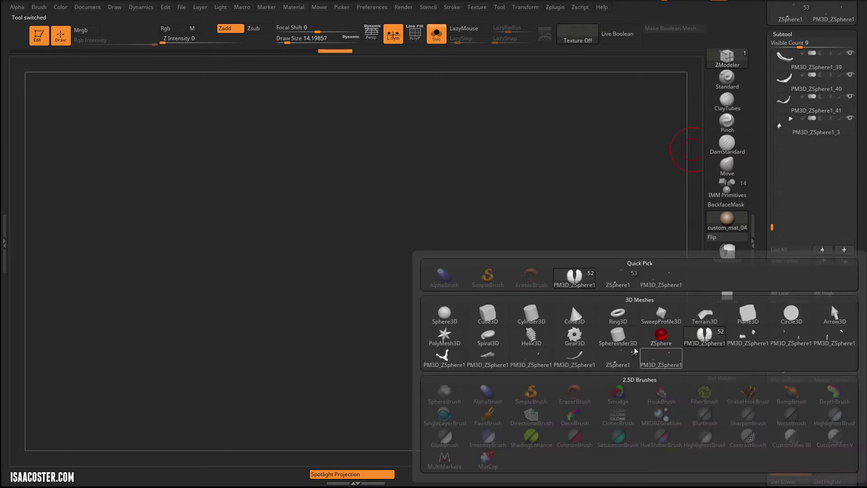
left_click(669, 359)
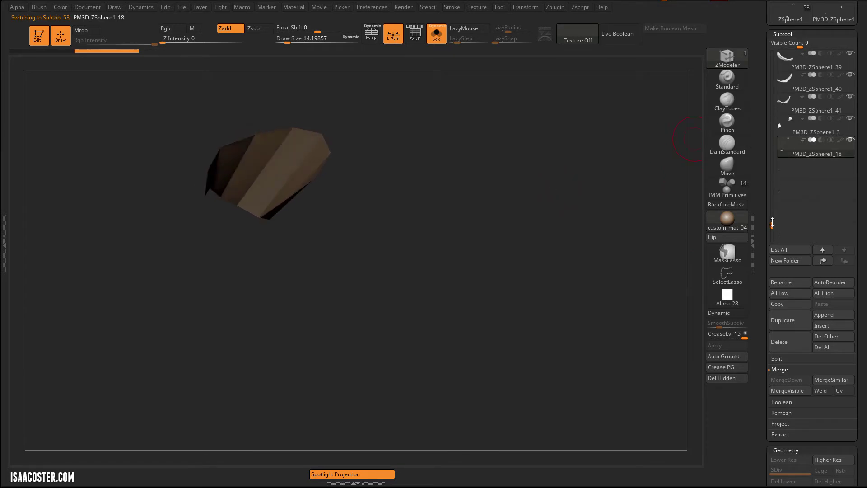
- Move the ZSphere1 subtool to the end of the subtool list and turn on Edit Topology for it
left_click_drag(773, 222, 772, 207)
left_click(791, 106)
left_click(847, 261, "shift")
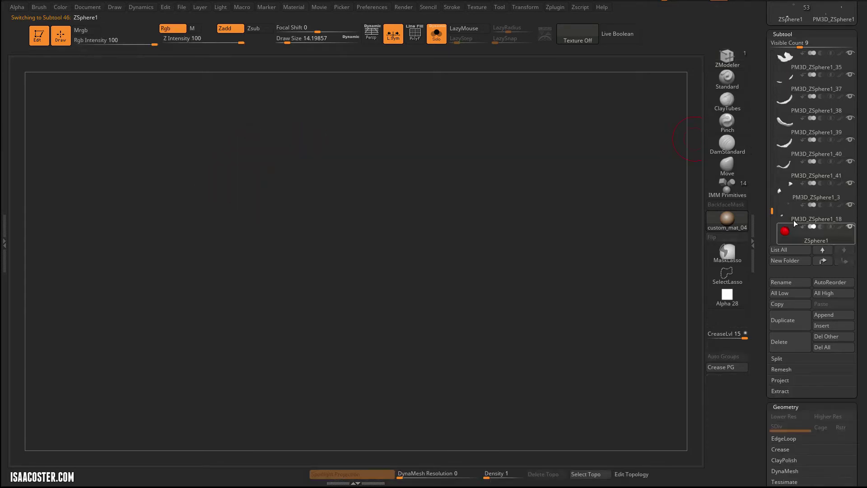
left_click(629, 474)
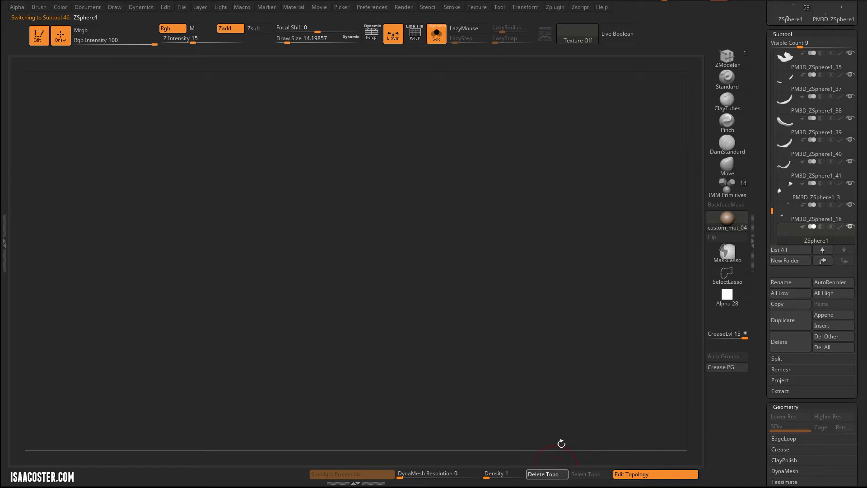
- Make the PM3D_ZSphere1_18 knee patch active and show it together with the whole creature
left_click_drag(771, 216, 777, 225)
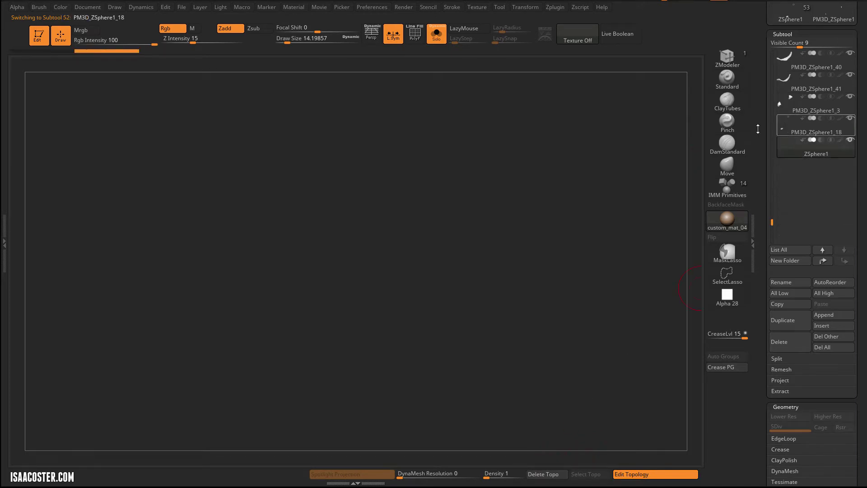
left_click(790, 128)
left_click(436, 34)
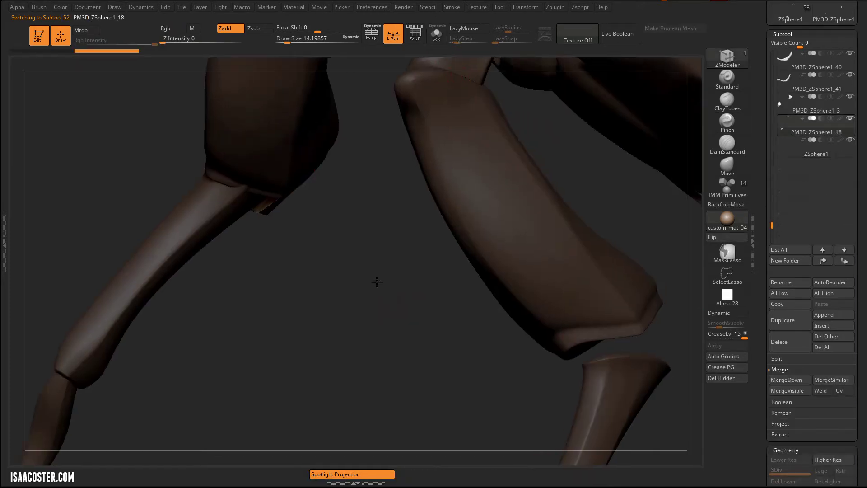
key("f")
left_click_drag(274, 313, 309, 342)
right_click_drag(309, 342, 695, 207)
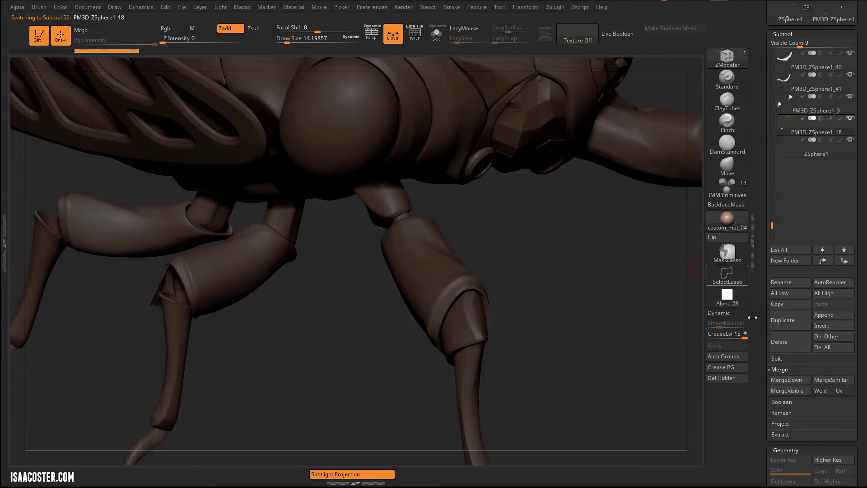
mouse_move(347, 309)
right_mouse_down()
mouse_move(347, 287)
mouse_move(354, 329)
right_mouse_up()
- Isolate the knee patch, thicken it with QMesh Polygroup All, and bring back the other subtools
left_click(437, 35)
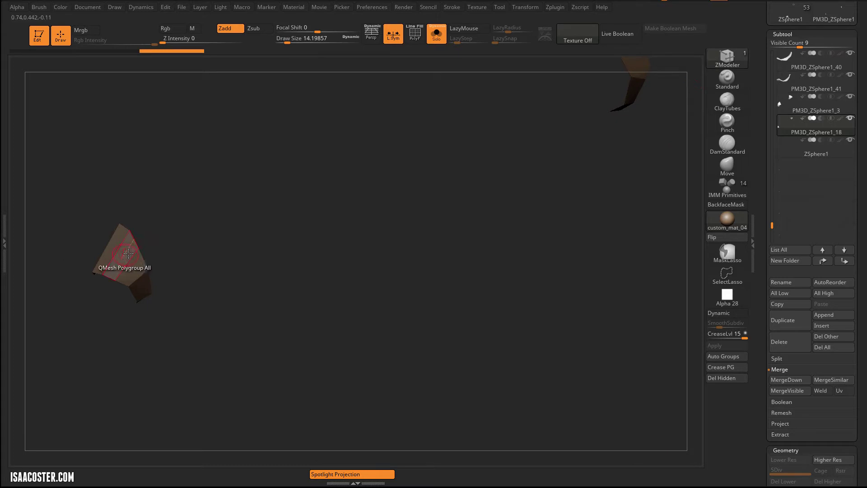
left_click_drag(128, 253, 126, 269)
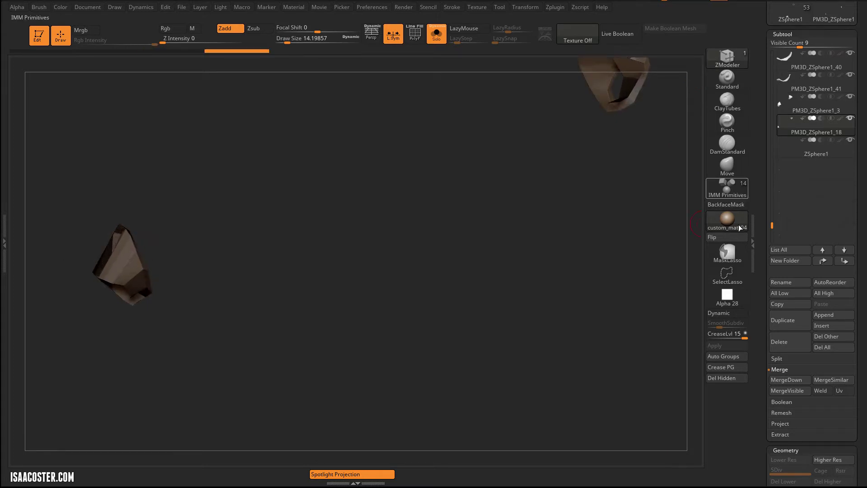
right_click_drag(739, 231, 428, 72)
left_click(432, 40)
right_click_drag(151, 147, 200, 184)
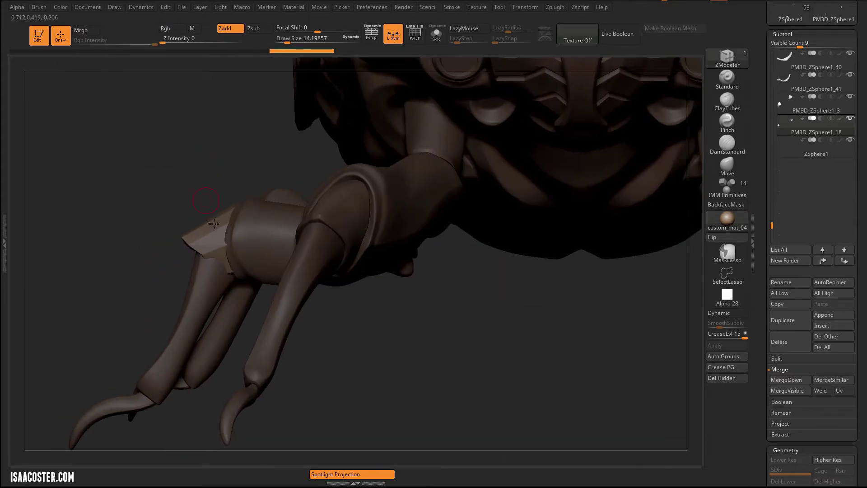
- Display the knee patch's polyframe and pull its protruding tip in toward the lower leg with the Move brush
key("shift+f")
mouse_move(216, 227)
right_mouse_down()
mouse_move(189, 188)
mouse_move(187, 204)
mouse_move(207, 232)
right_mouse_up()
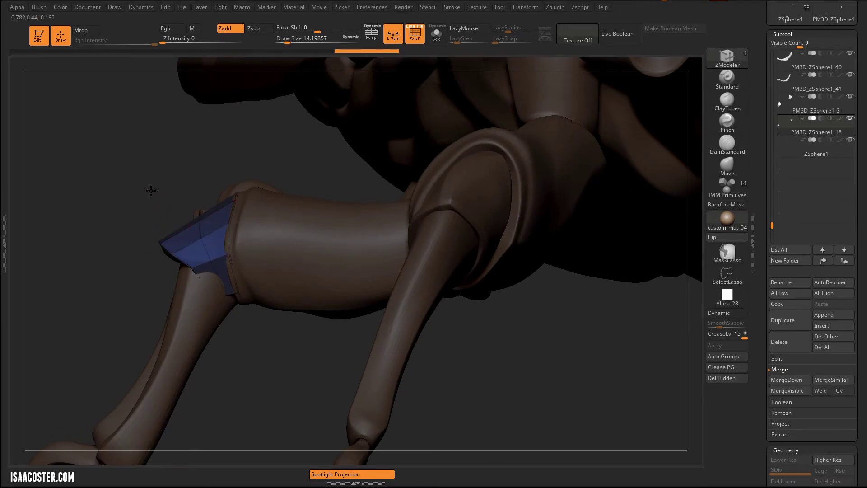
right_click_drag(153, 186, 301, 334)
left_click(723, 173)
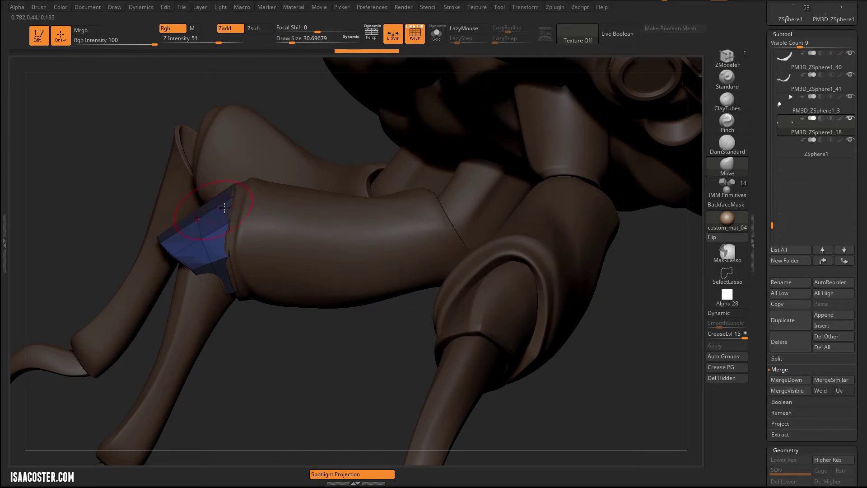
right_click_drag(285, 334, 244, 188)
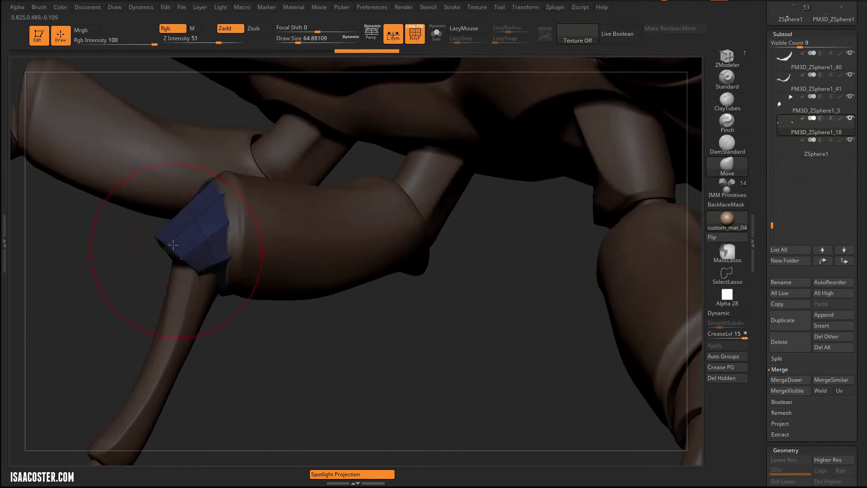
left_click_drag(170, 247, 179, 252)
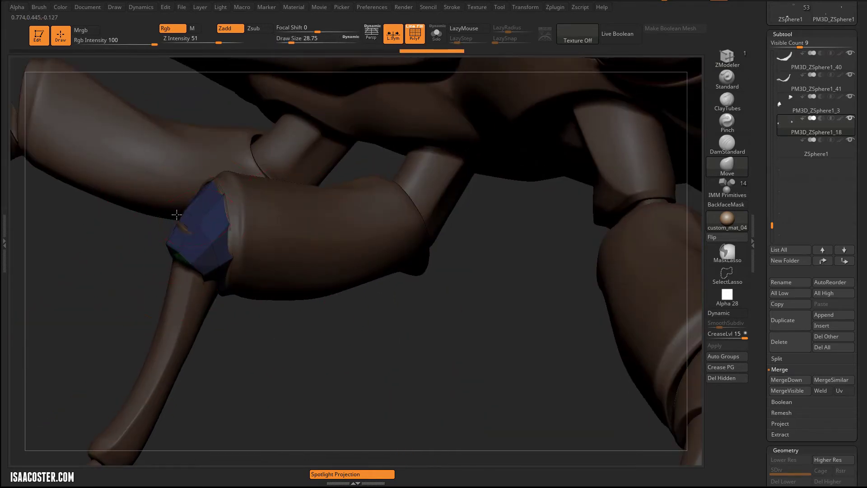
- Shape the knee patch's rim around the top of the lower leg with the Move brush, working from several sides
right_click_drag(144, 195, 191, 267)
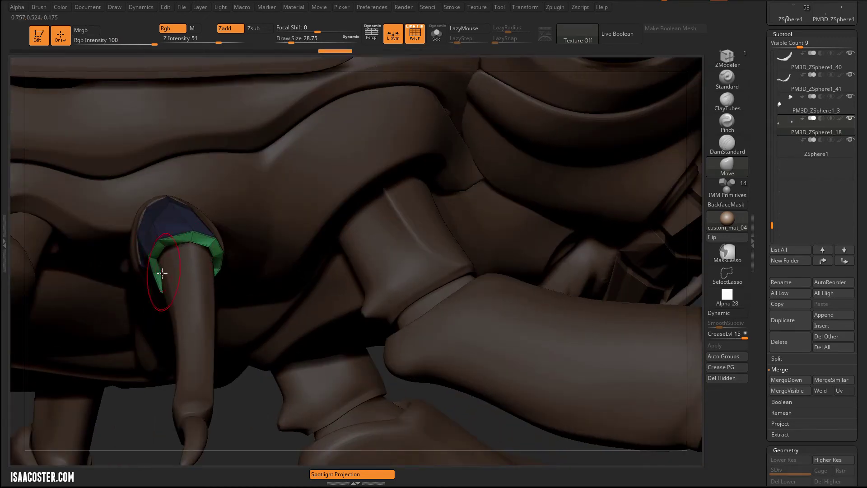
right_click_drag(161, 273, 162, 226)
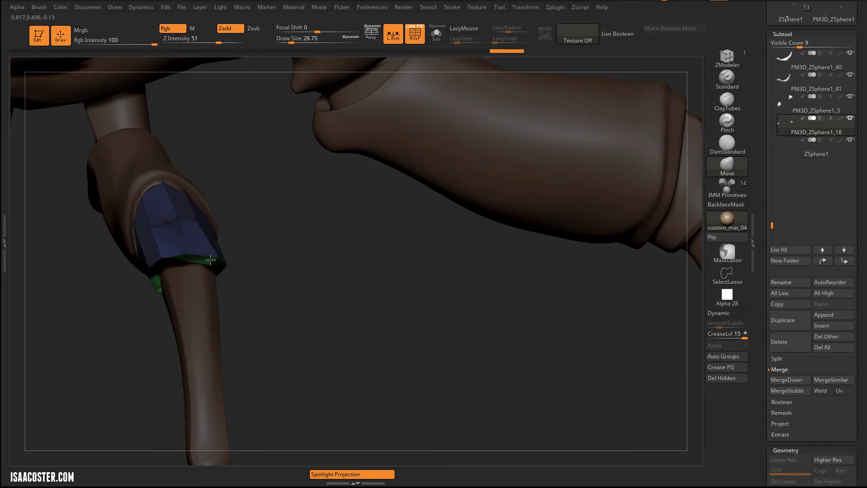
mouse_move(204, 257)
right_mouse_down()
mouse_move(293, 280)
mouse_move(292, 182)
mouse_move(245, 260)
mouse_move(119, 337)
right_mouse_up()
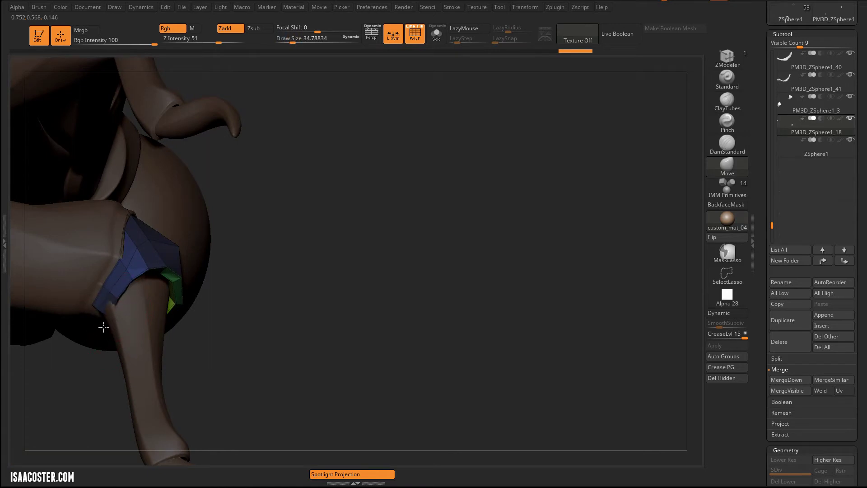
mouse_move(239, 297)
right_mouse_down()
mouse_move(302, 339)
mouse_move(362, 209)
mouse_move(368, 120)
mouse_move(325, 116)
mouse_move(298, 131)
right_mouse_up()
- Shift the lower leg subtool PM3D_ZSphere1_16 slightly along its length with a transpose line
left_click(221, 197, "alt")
key("w")
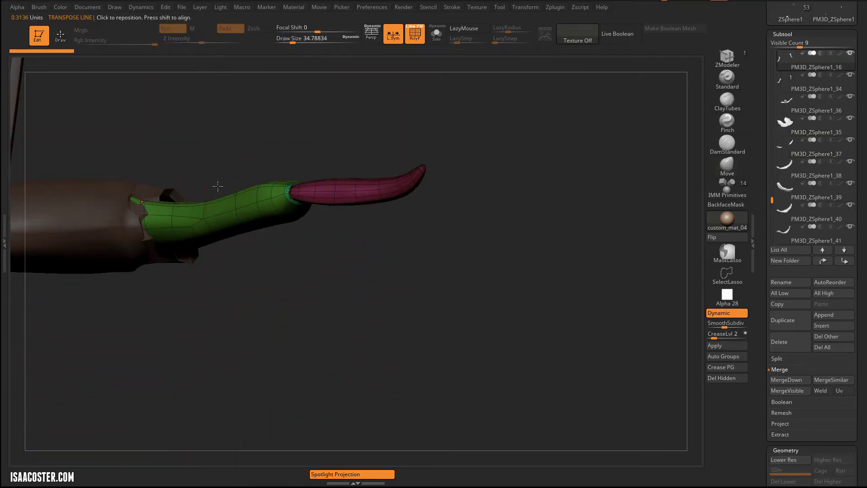
mouse_move(213, 215)
left_mouse_down("shift")
mouse_move(302, 207)
mouse_move(372, 215)
left_mouse_up("shift")
left_click_drag(295, 215, 307, 215)
right_click_drag(286, 127, 273, 353)
key("q")
- Select the PM3D_ZSphere1_18 knee piece, smooth it with Dynamic subdivision, and lift its upper edge with a larger Move brush
left_click(162, 332, "alt")
mouse_move(162, 331)
right_mouse_down()
mouse_move(254, 360)
mouse_move(290, 310)
mouse_move(339, 323)
right_mouse_up()
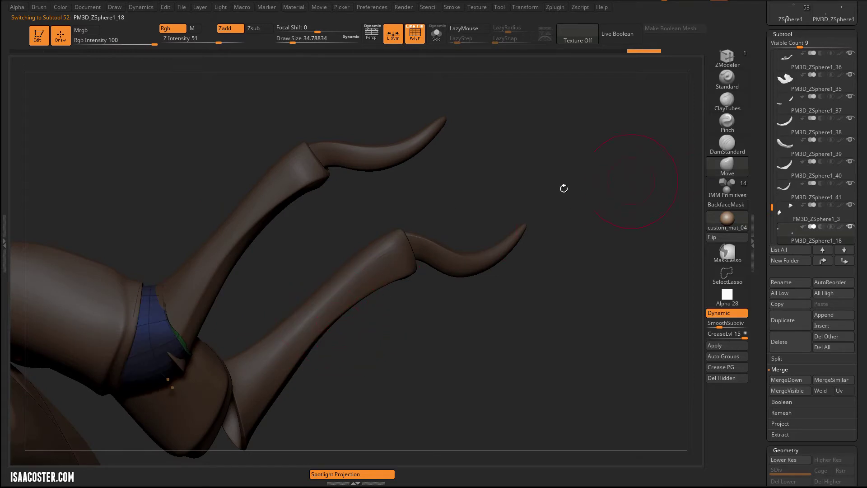
key("s")
left_click_drag(160, 283, 168, 273)
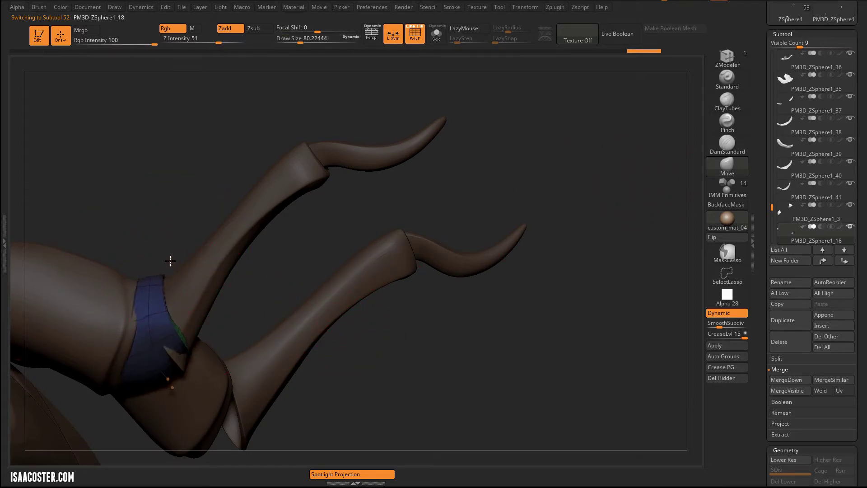
- Adjust the end rim of the upper leg segment PM3D_ZSphere2_2 against the knee piece with the Move brush
right_click_drag(151, 227, 158, 267)
left_click(118, 290, "alt")
right_click_drag(147, 230, 161, 235)
key("s")
left_click(134, 284)
left_click_drag(122, 347, 118, 340)
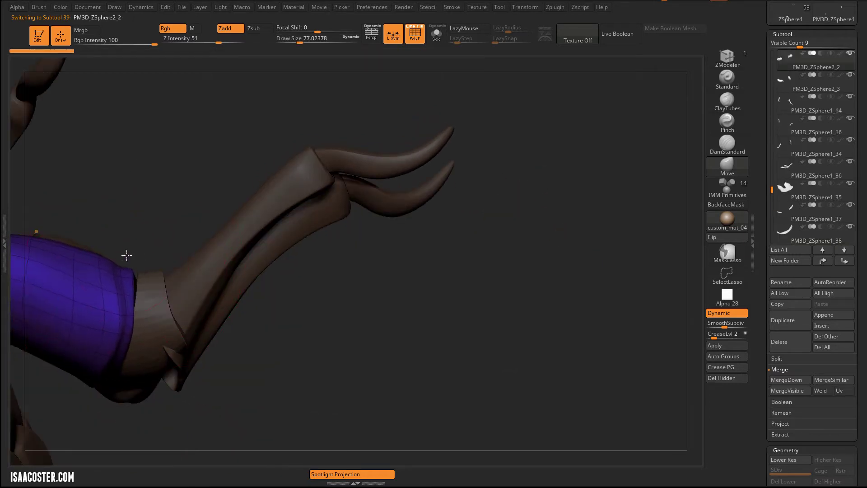
- Round out the top of the knee piece and nudge the lower leg's upper end to meet it
left_click(134, 274, "alt")
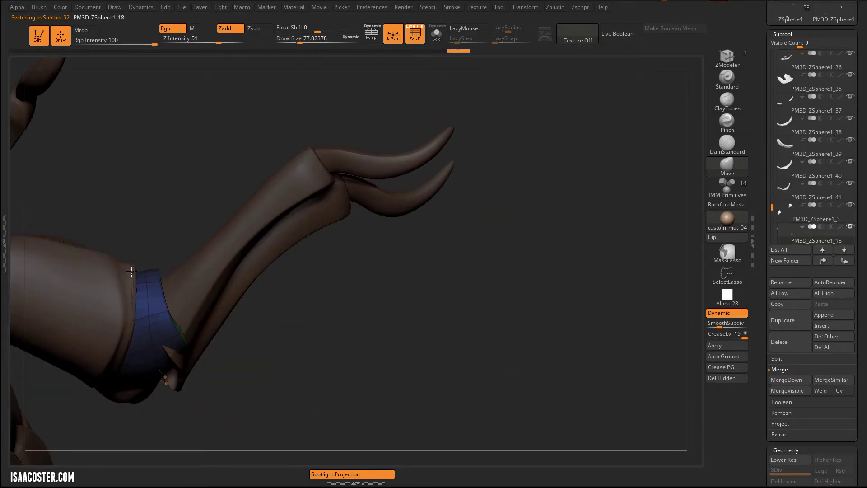
right_click_drag(141, 263, 203, 225)
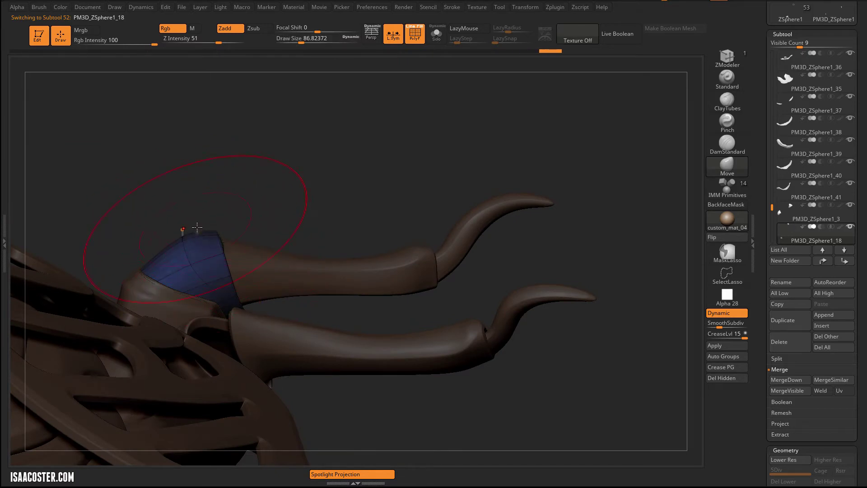
left_click(248, 264, "alt")
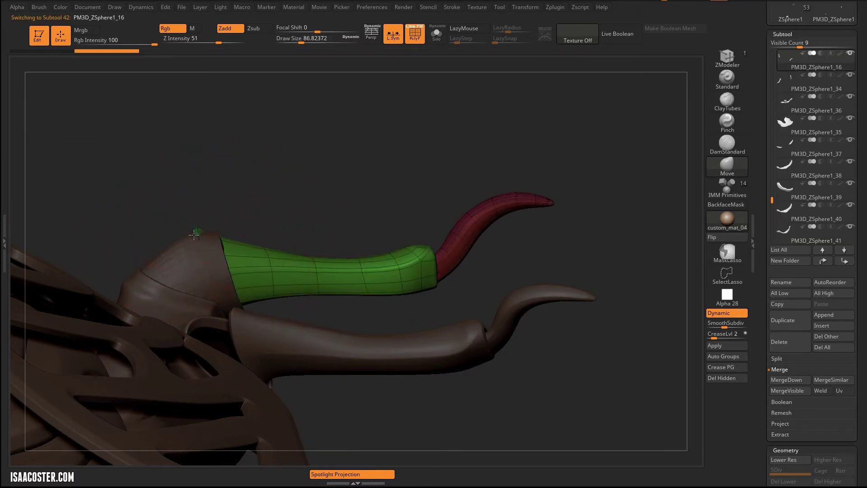
left_click_drag(221, 241, 225, 250)
mouse_move(243, 211)
right_mouse_down()
mouse_move(195, 268)
mouse_move(205, 282)
right_mouse_up()
- Select the knee piece PM3D_ZSphere1_18 and fit its side edge to the upper segment with a smaller Move brush
left_click(216, 279, "alt")
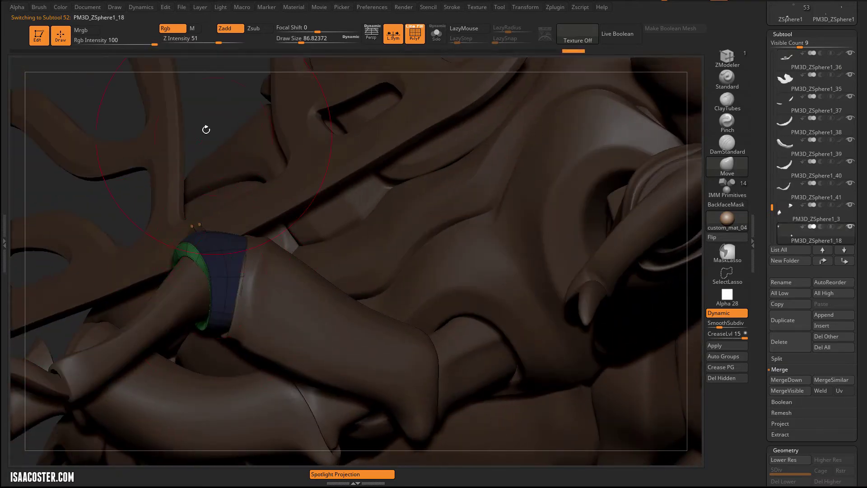
left_click_drag(203, 130, 226, 244)
left_click_drag(238, 291, 238, 295)
key("bracketleft")
key("bracketleft")
key("bracketleft")
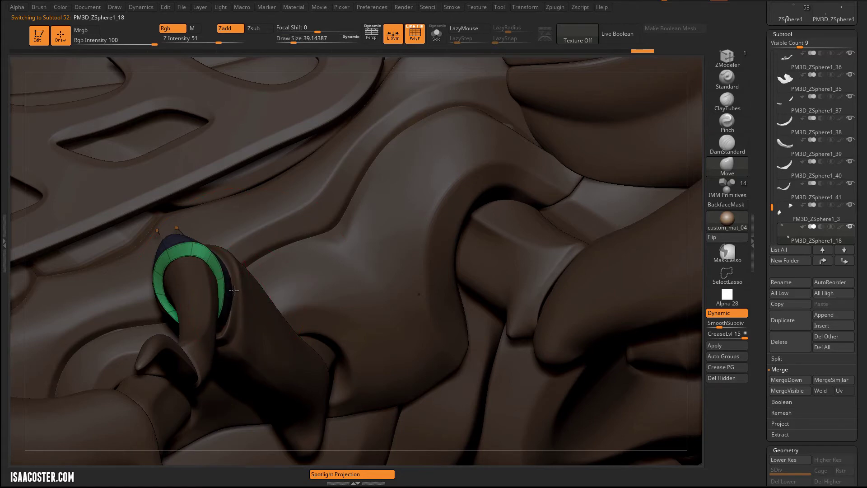
mouse_move(249, 60)
left_mouse_down()
mouse_move(244, 53)
mouse_move(269, 23)
mouse_move(262, 59)
left_mouse_up()
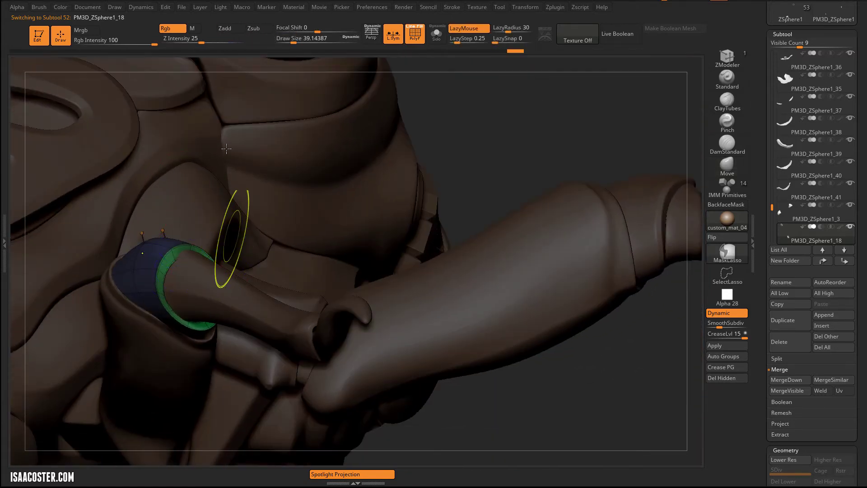
- Turn off Dynamic subdivision on the knee piece and smooth its rim lightly with the Smooth brush at Z Intensity 11
key("shift+d")
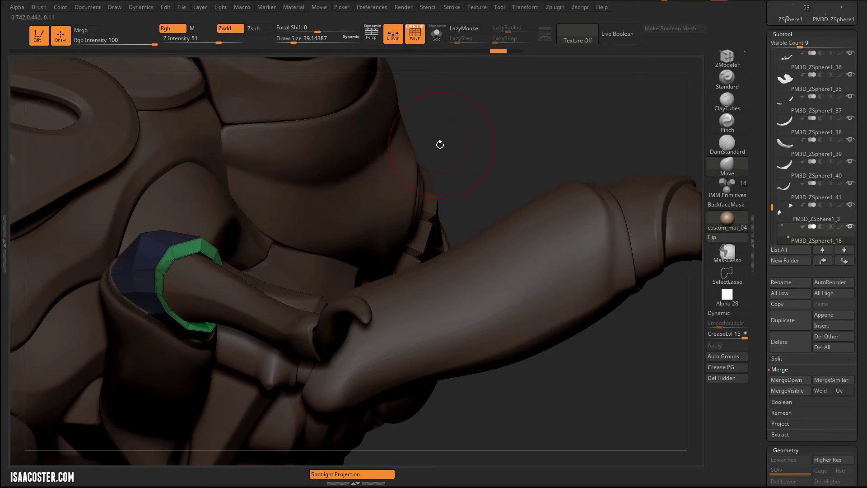
left_click_drag(440, 144, 423, 144)
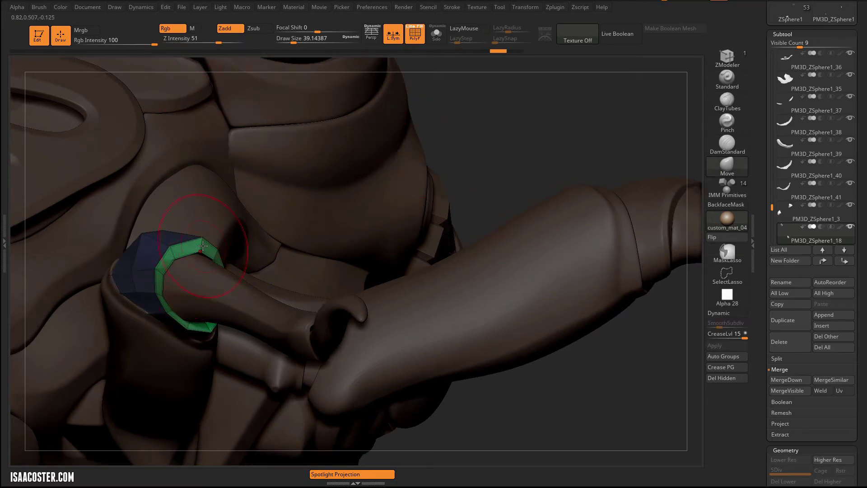
mouse_move(203, 246)
right_mouse_down()
mouse_move(433, 110)
mouse_move(296, 137)
right_mouse_up()
key("shift")
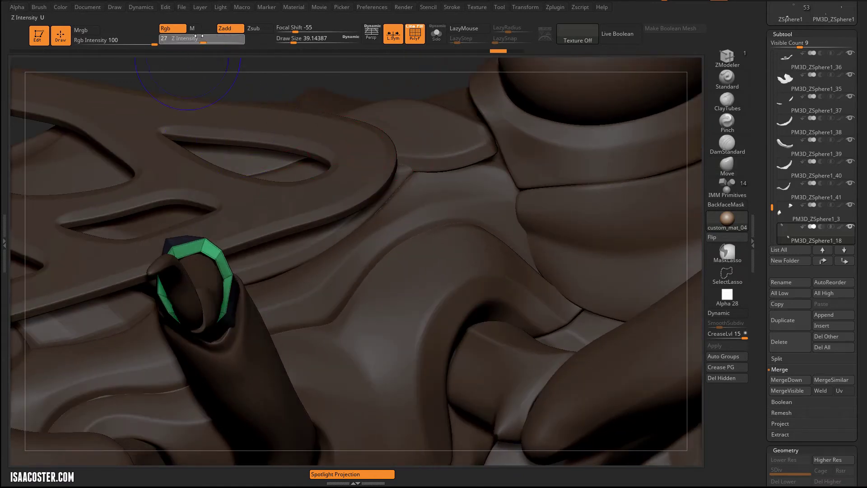
left_click_drag(188, 38, 191, 38)
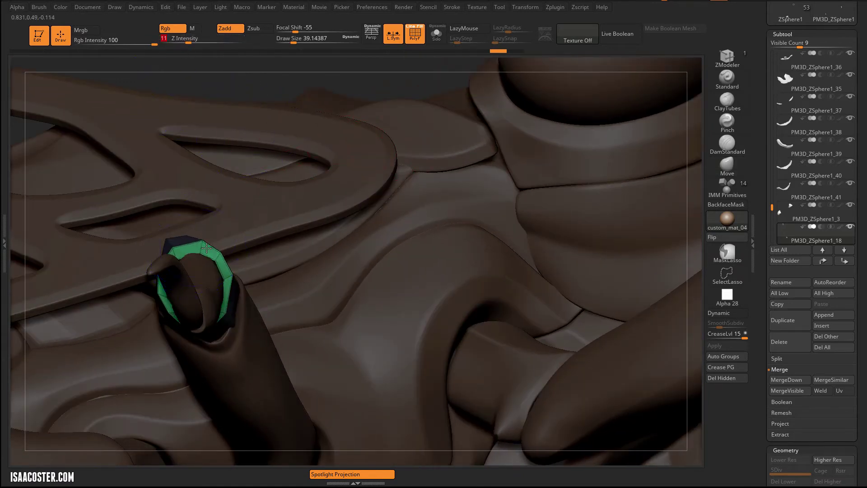
left_click_drag(161, 251, 200, 248, "shift")
mouse_move(285, 87)
left_mouse_down()
mouse_move(273, 221)
mouse_move(286, 212)
mouse_move(274, 216)
left_mouse_up()
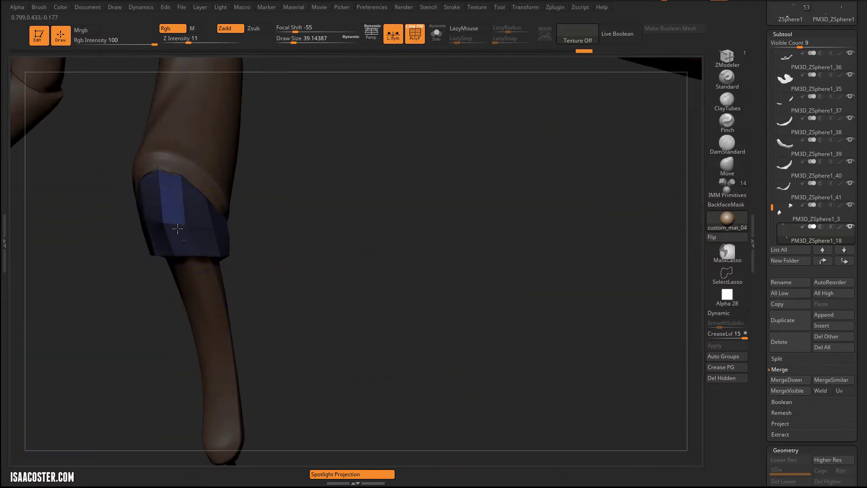
- Move the knee piece's lower edge points outward with a small brush to cover the lower leg poking through
left_click_drag(260, 290, 277, 282)
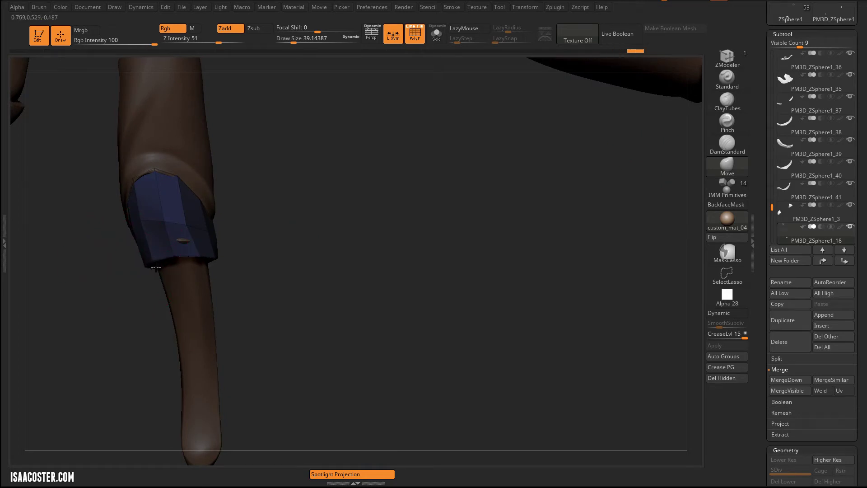
key("s")
left_click_drag(229, 272, 252, 288)
key("s")
left_click_drag(197, 244, 186, 244)
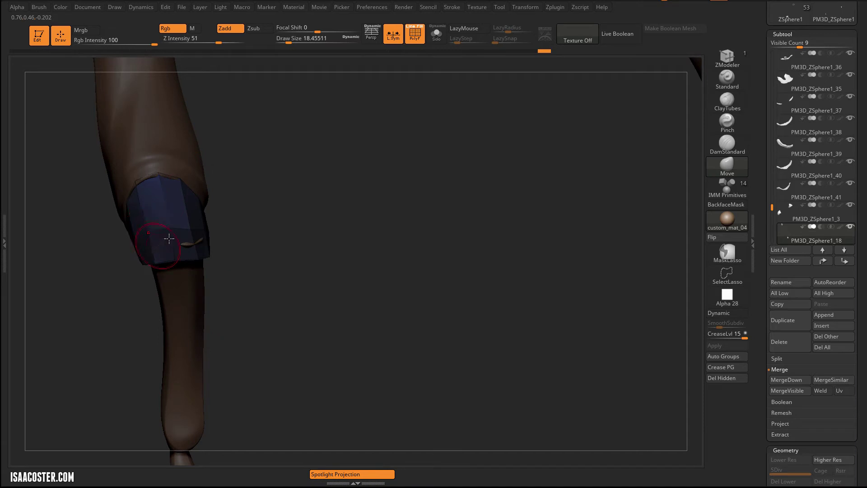
left_click_drag(244, 247, 238, 242)
- Select the lower leg PM3D_ZSphere1_16 and push its upper end down inside the knee piece with the Move brush
mouse_move(238, 302)
left_mouse_down("alt")
mouse_move(246, 240)
mouse_move(247, 256)
mouse_move(234, 208)
mouse_move(271, 206)
left_mouse_up("alt")
left_click(216, 243, "alt")
key("s")
right_click_drag(271, 205, 269, 190)
mouse_move(454, 211)
right_mouse_down()
mouse_move(325, 200)
mouse_move(205, 165)
right_mouse_up()
left_click_drag(195, 165, 192, 176)
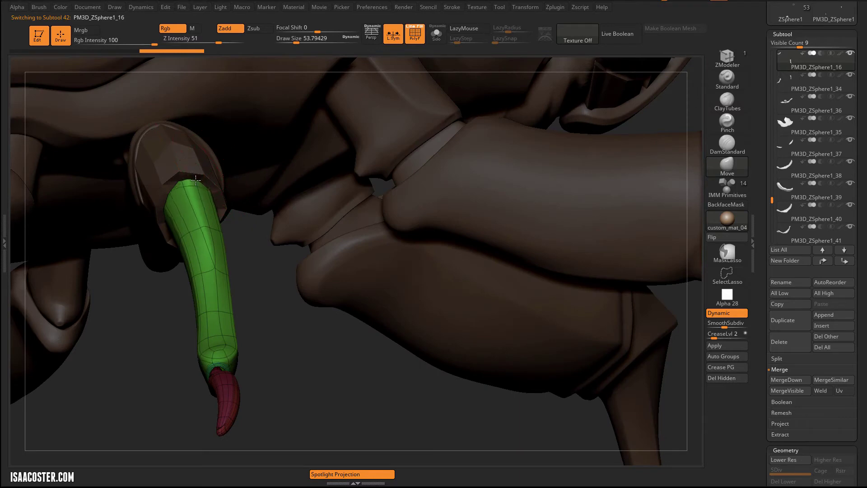
right_click_drag(200, 185, 246, 180)
- Select the knee piece PM3D_ZSphere1_18, turn its Dynamic subdivision back on, and hide the polyframe
left_click(241, 175, "alt")
left_click(230, 180, "alt")
key("d")
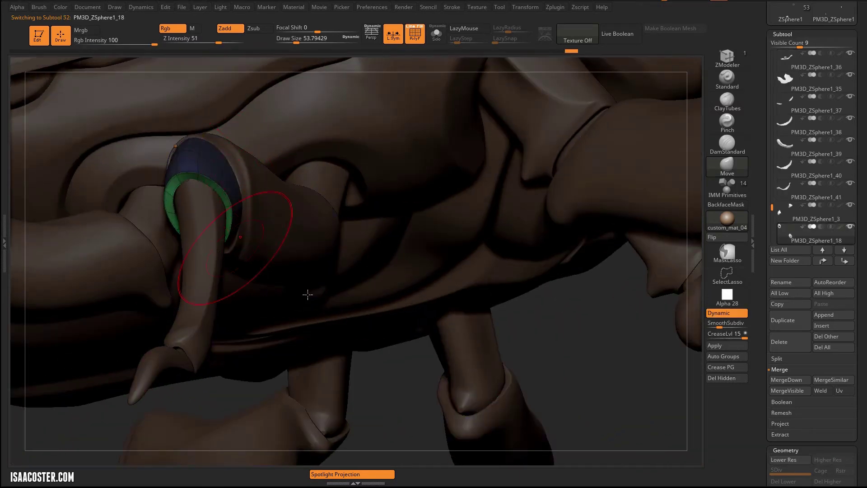
key("shift+f")
- Select the upper leg segment PM3D_ZSphere2_2 and mold its rim closer around the knee piece with the Move brush
right_click_drag(405, 401, 286, 225)
left_click(286, 225, "alt")
left_click_drag(524, 435, 580, 421)
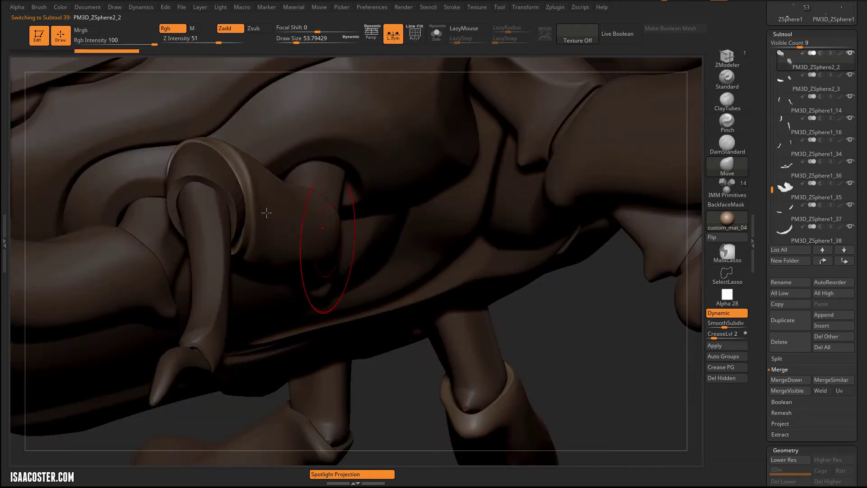
key("s")
left_click_drag(266, 205, 248, 191)
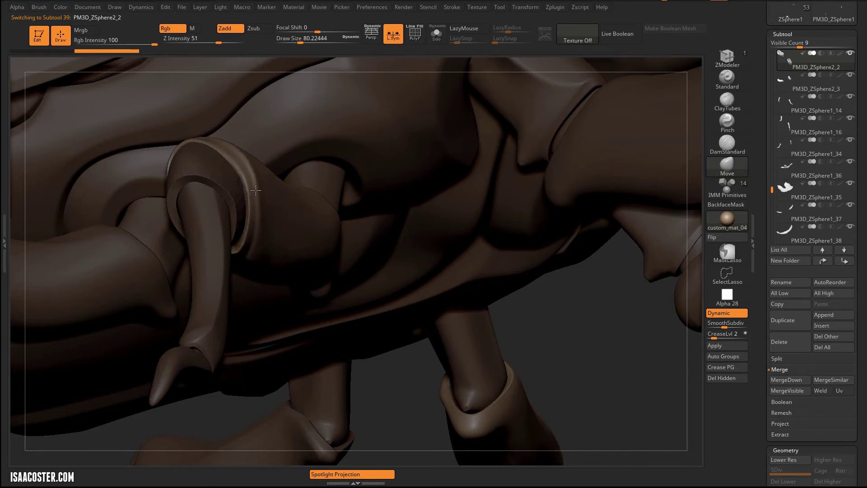
right_click_drag(343, 257, 477, 294)
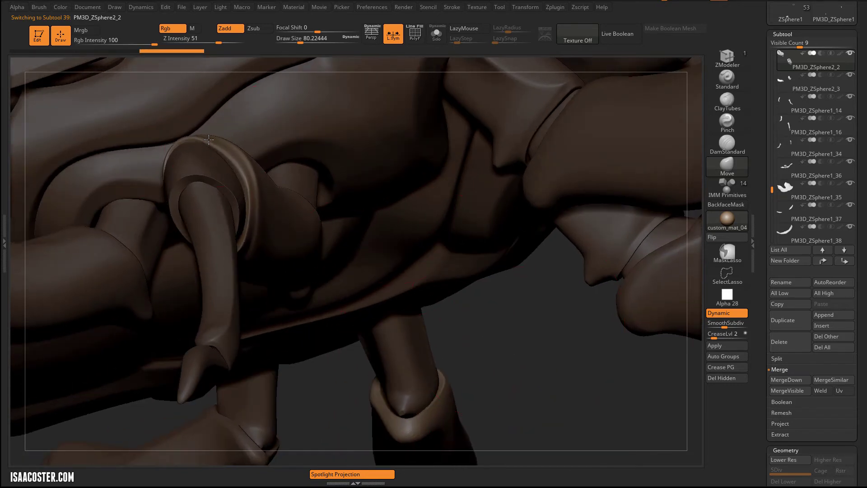
mouse_move(209, 139)
left_mouse_down()
mouse_move(210, 153)
mouse_move(215, 148)
left_mouse_up()
- Refine the top of the upper segment's rim with smaller Move brush strokes
key("s")
mouse_move(507, 355)
left_mouse_down()
mouse_move(527, 354)
mouse_move(406, 287)
left_mouse_up()
key("s")
left_click_drag(201, 183, 197, 184)
mouse_move(222, 317)
left_mouse_down()
mouse_move(306, 177)
mouse_move(261, 153)
left_mouse_up()
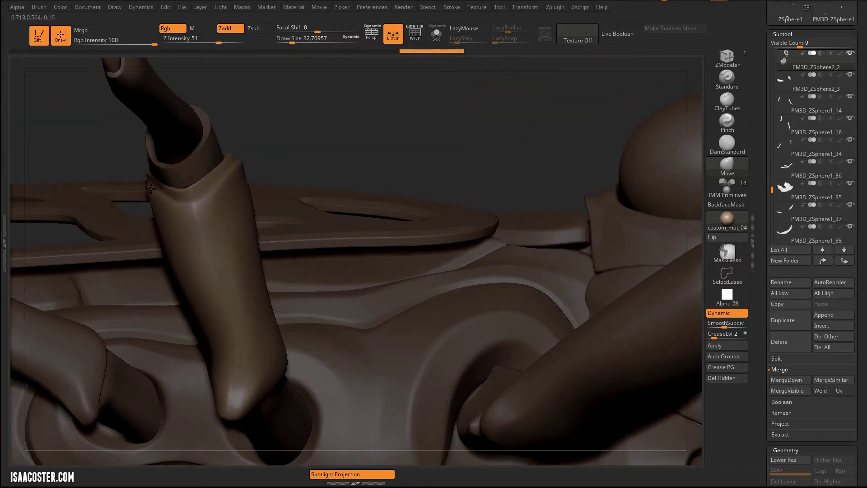
- Even out the side corners of the upper segment's rim where it overlaps the knee piece
mouse_move(228, 162)
right_mouse_down()
mouse_move(190, 192)
mouse_move(235, 215)
mouse_move(160, 203)
mouse_move(226, 272)
mouse_move(202, 356)
mouse_move(177, 386)
mouse_move(277, 286)
mouse_move(273, 235)
mouse_move(248, 195)
mouse_move(222, 181)
right_mouse_up()
key("s")
left_click_drag(167, 209, 172, 209)
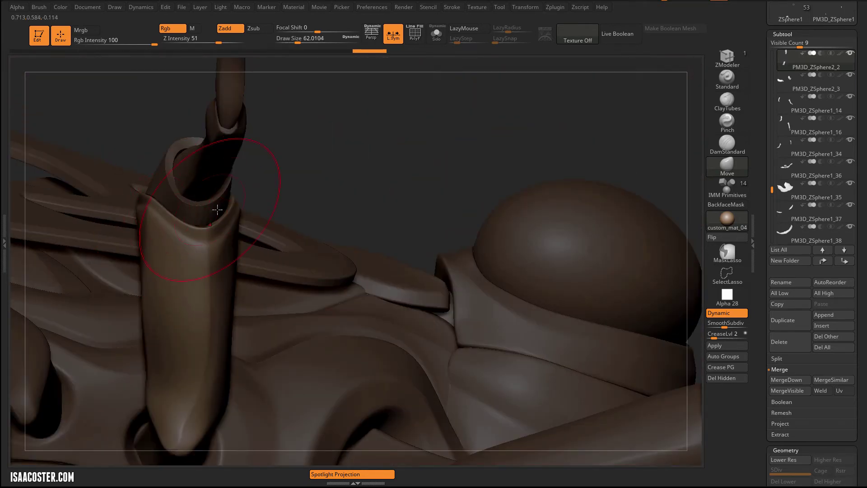
mouse_move(247, 199)
right_mouse_down()
mouse_move(339, 188)
mouse_move(327, 241)
right_mouse_up()
key("s")
left_click_drag(309, 345, 301, 344)
mouse_move(301, 345)
right_mouse_down()
mouse_move(343, 352)
mouse_move(294, 262)
mouse_move(376, 320)
mouse_move(377, 275)
mouse_move(350, 215)
mouse_move(137, 343)
mouse_move(127, 262)
mouse_move(140, 377)
mouse_move(185, 332)
right_mouse_up()
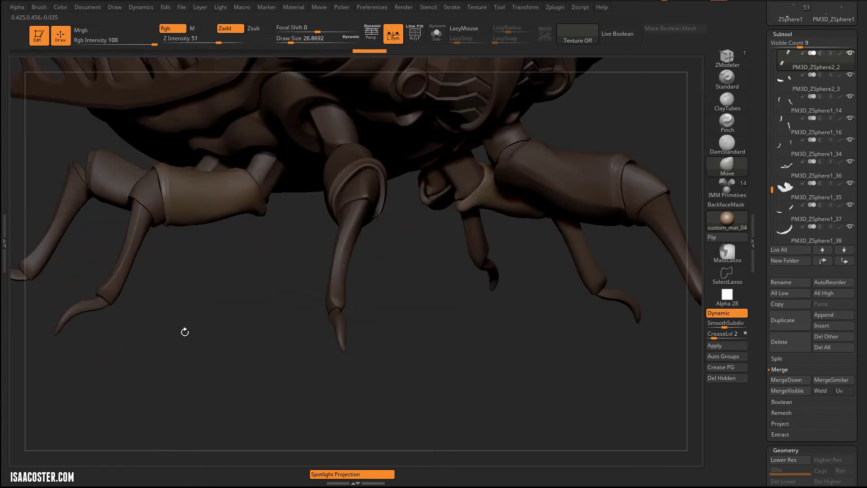
- Move the middle leg's parts PM3D_ZSphere3_1, PM3D_ZSphere2_2, PM3D_ZSphere1_18 and PM3D_ZSphere1_16 to the end of the subtool list, in that order
left_click(269, 177, "alt")
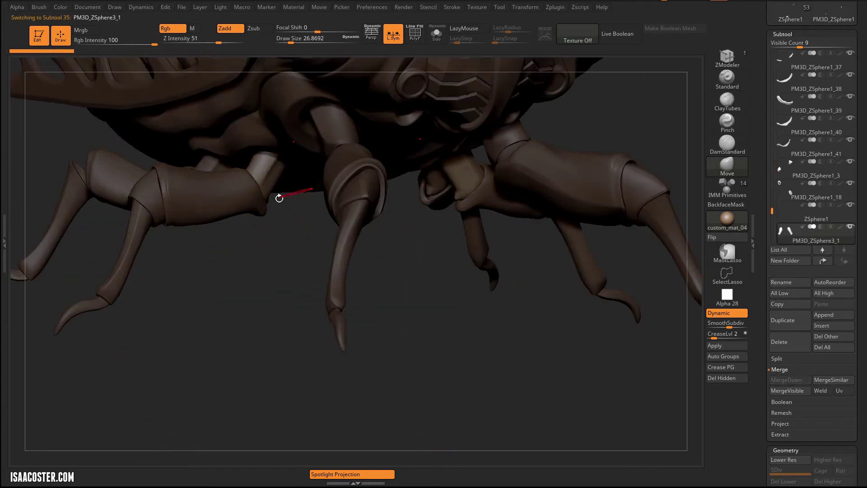
left_click(262, 194, "alt")
left_click(837, 262)
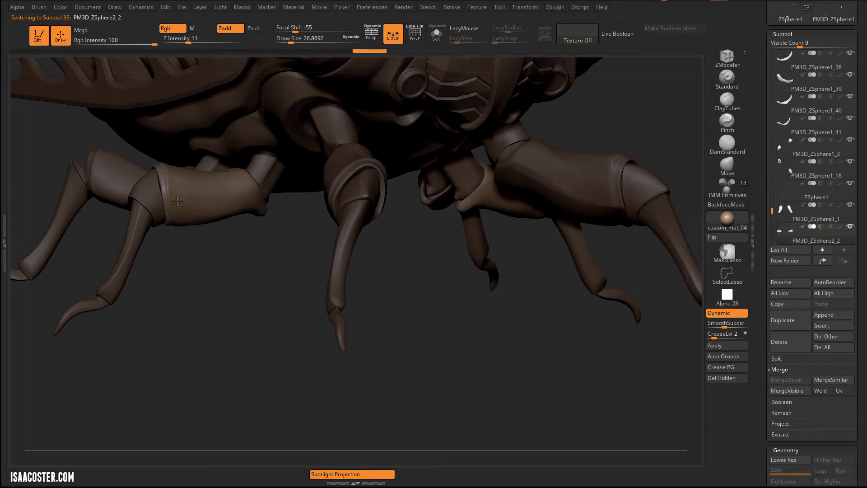
left_click(154, 228, "alt")
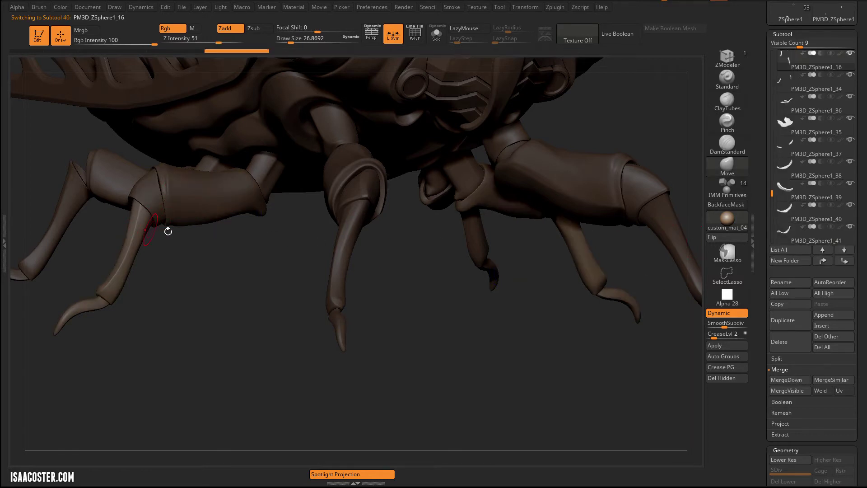
left_click(844, 261, "shift")
- Merge the middle leg's other parts down into PM3D_ZSphere3_1, accepting the non-undoable operation for the rest of the session
left_click(808, 169)
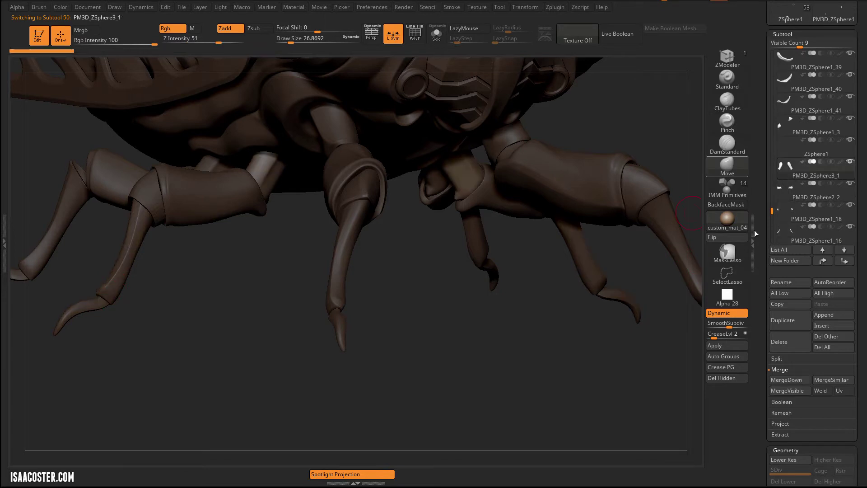
left_click(794, 383)
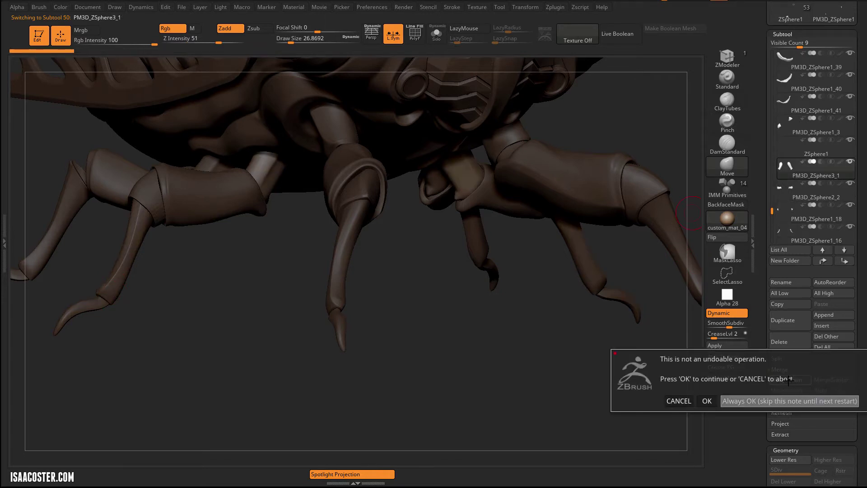
left_click(794, 401)
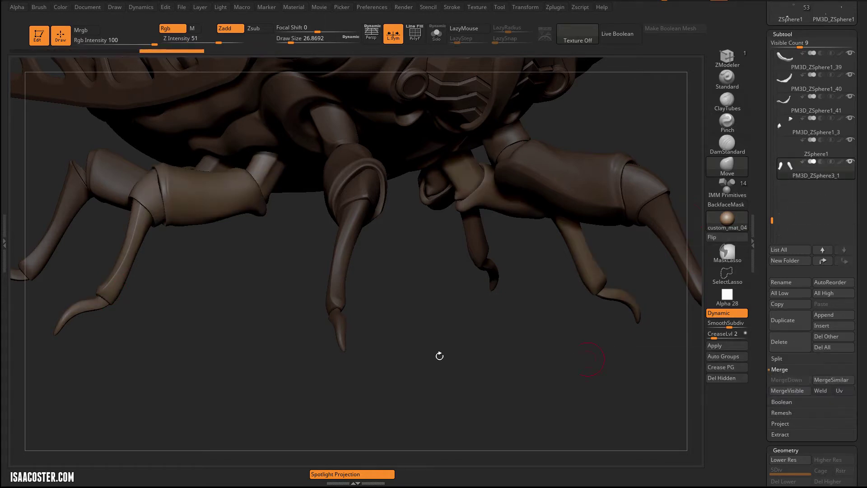
left_click_drag(421, 353, 227, 295)
key("shift+f")
key("shift+f")
- Duplicate the merged middle leg and shift the copy horizontally toward the rear leg
left_click_drag(266, 341, 379, 280)
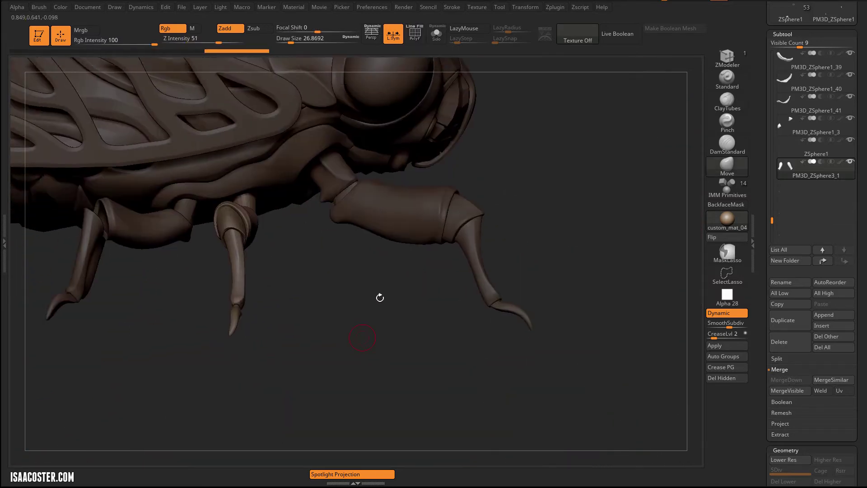
key("w")
left_click_drag(247, 203, 366, 204, "shift")
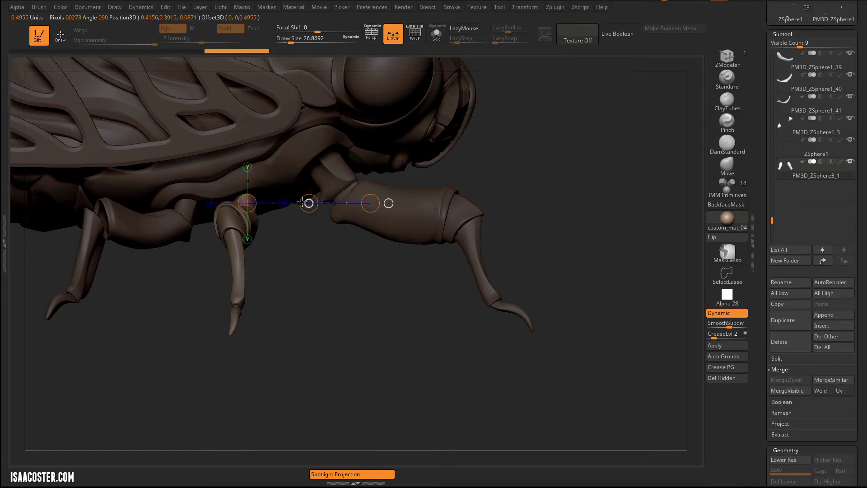
left_click_drag(309, 204, 246, 203)
key("ctrl+z")
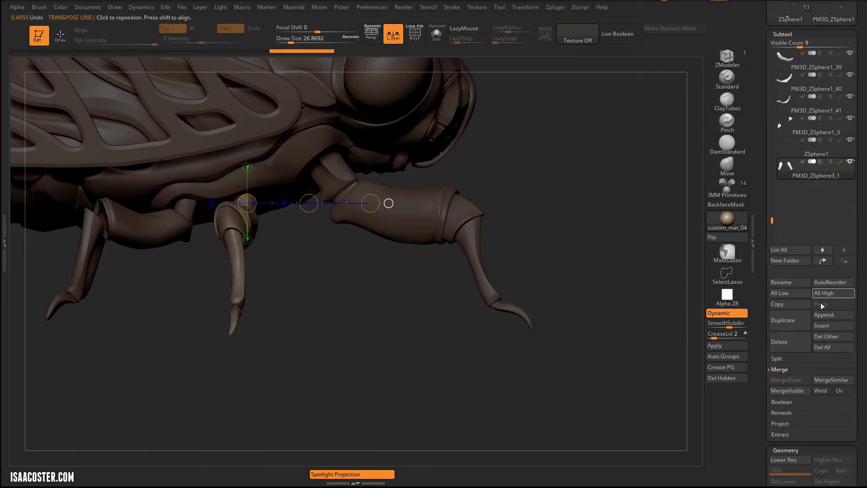
left_click(791, 319)
left_click_drag(300, 200, 277, 212)
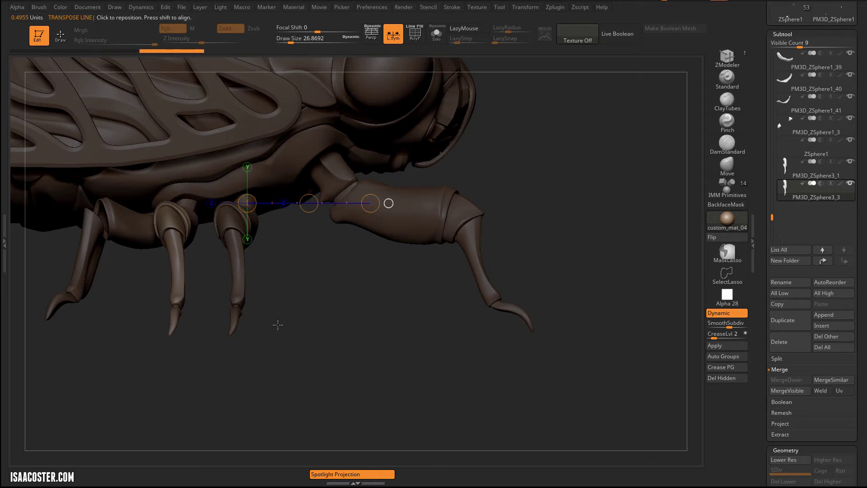
- Rotate the copied leg toward the rear and align it with the rear leg socket in the side and underside views
left_click_drag(186, 203, 187, 378, "shift")
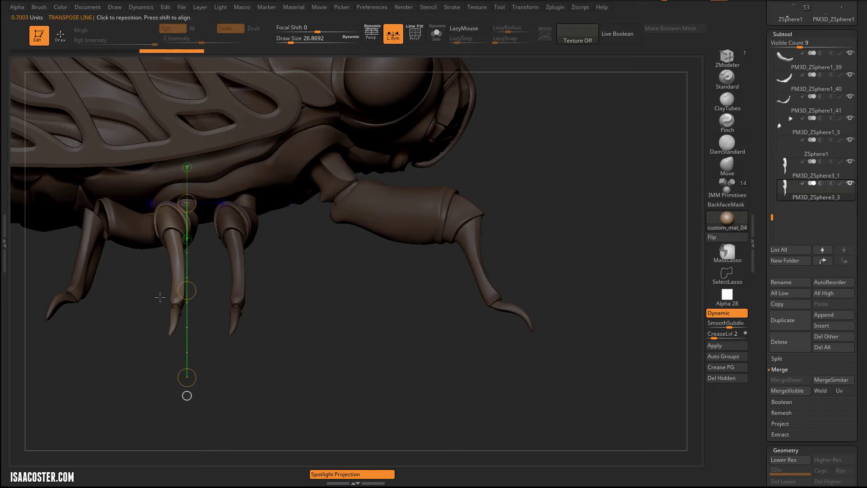
mouse_move(180, 292)
left_mouse_down()
mouse_move(155, 349)
mouse_move(154, 457)
mouse_move(158, 450)
left_mouse_up()
key("w")
left_click_drag(244, 275, 333, 275, "shift")
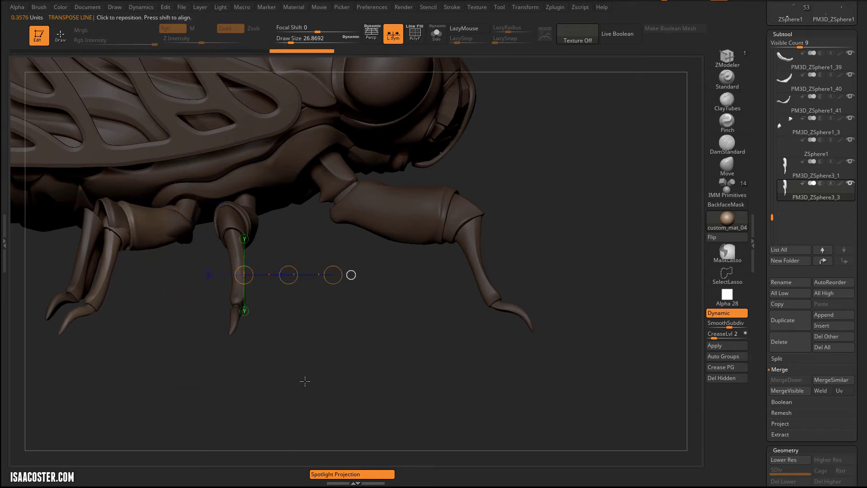
mouse_move(306, 368)
left_mouse_down()
mouse_move(168, 193)
mouse_move(153, 194)
mouse_move(208, 130)
left_mouse_up()
left_click_drag(236, 307, 230, 164, "shift")
mouse_move(236, 235)
left_mouse_down()
mouse_move(244, 229)
mouse_move(229, 231)
left_mouse_up()
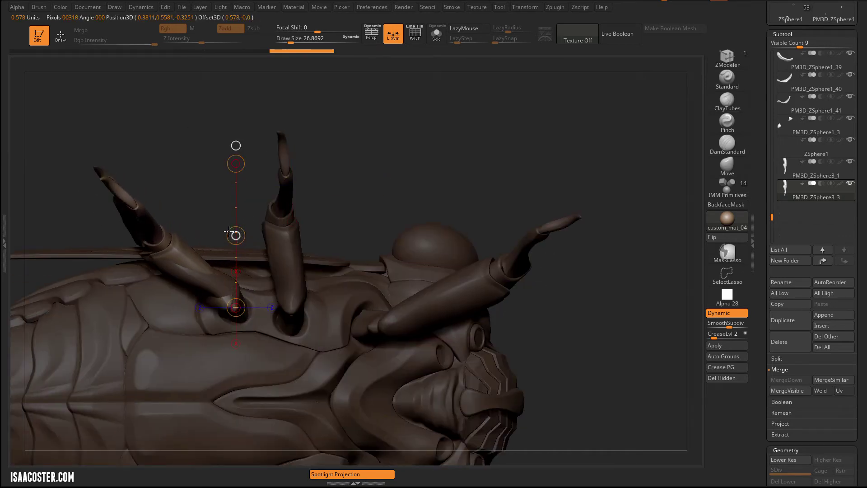
- Delete the old rear leg's parts PM3D_ZSphere2_3, PM3D_ZSphere1_34 and PM3D_ZSphere3_2
left_click(222, 280, "alt")
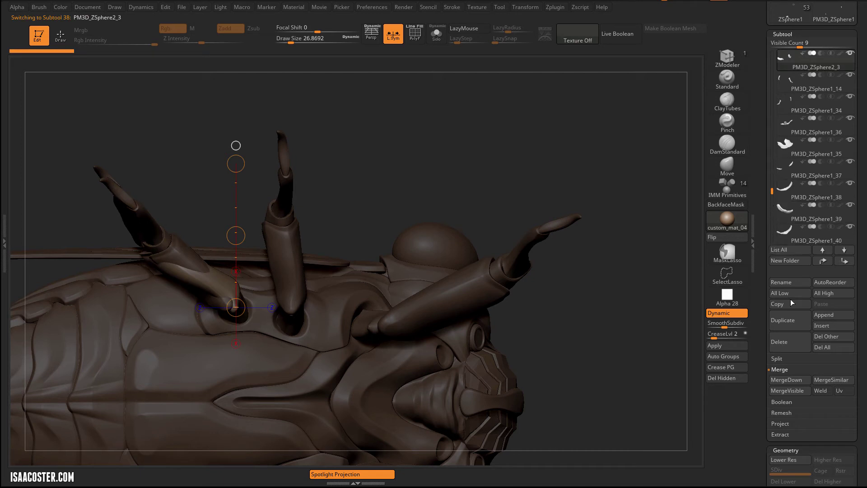
left_click(789, 345)
left_click(706, 362)
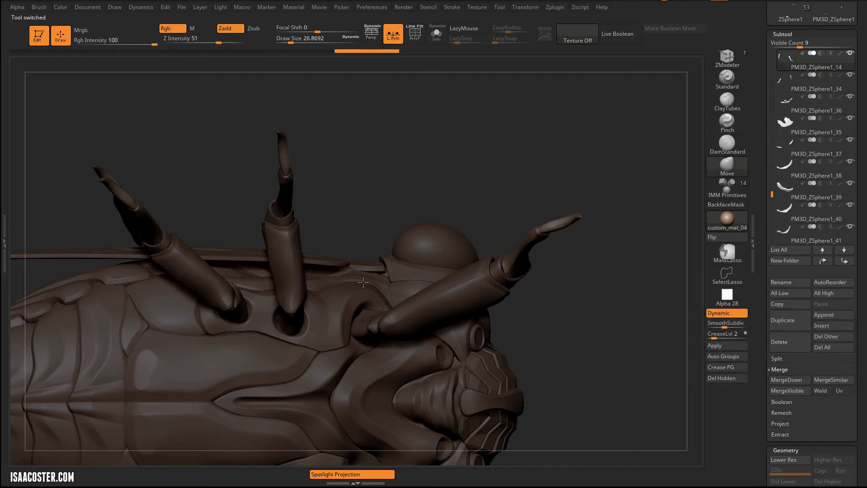
left_click_drag(195, 190, 162, 186)
left_click(154, 192, "alt")
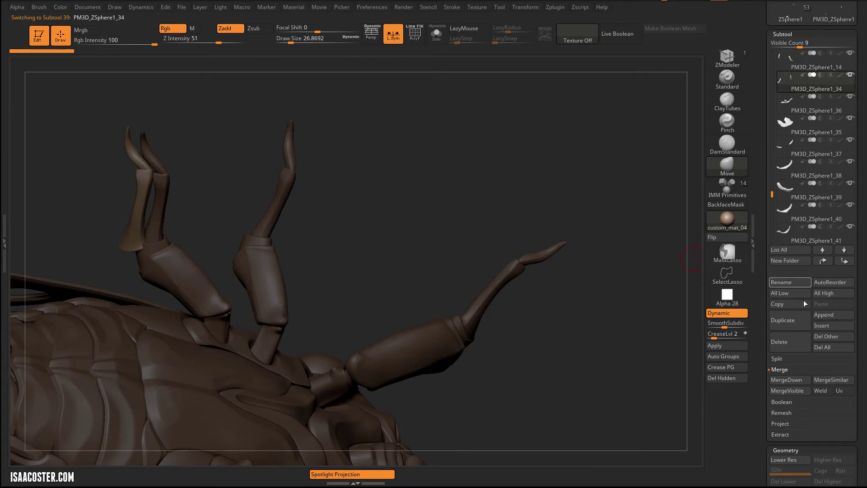
left_click(800, 340)
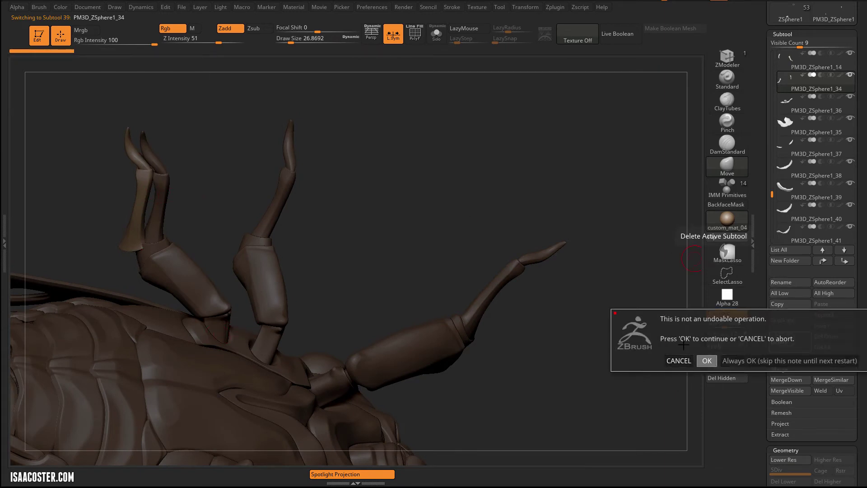
left_click(707, 361)
left_click_drag(575, 177, 334, 255)
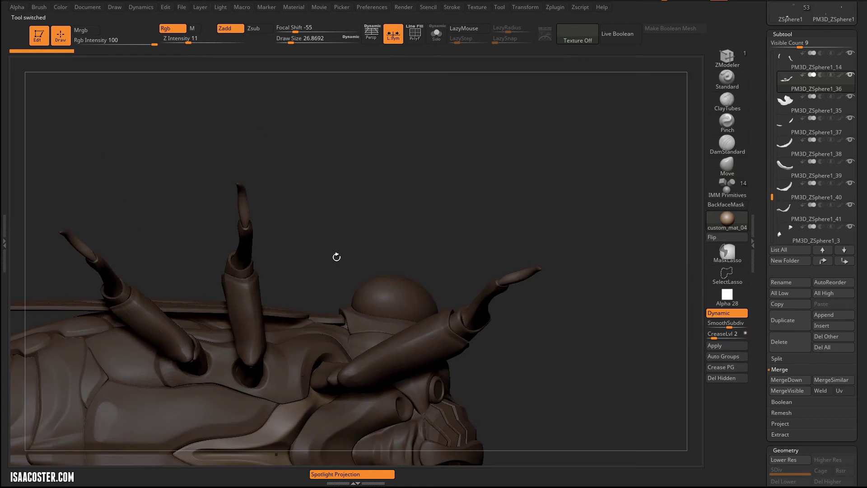
left_click(197, 345, "alt")
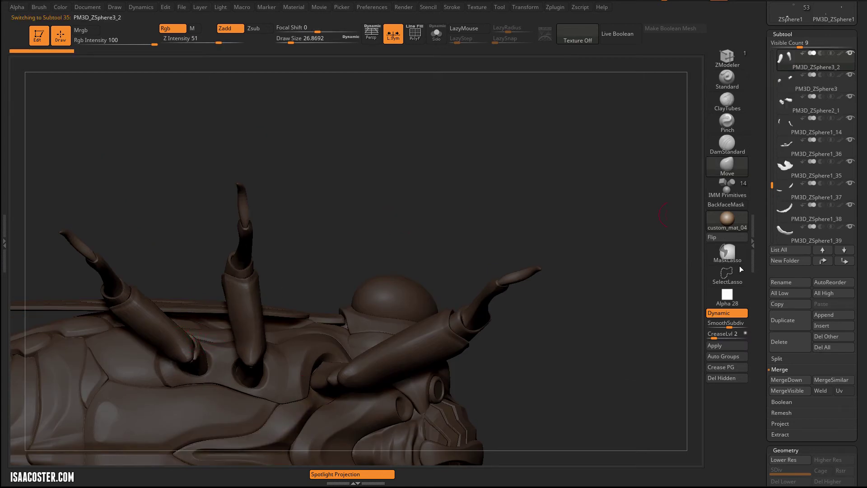
left_click(788, 348)
left_click(708, 362)
- Select the copied leg PM3D_ZSphere3_3, adjust its position at the rear socket, and return to Draw mode
left_click(172, 326, "alt")
key("w")
mouse_move(248, 325)
left_mouse_down("shift")
mouse_move(352, 325)
mouse_move(306, 325)
left_mouse_up("shift")
mouse_move(337, 255)
left_mouse_down()
mouse_move(325, 389)
mouse_move(300, 412)
mouse_move(291, 407)
mouse_move(329, 311)
left_mouse_up()
key("q")
- Select the middle leg PM3D_ZSphere3_1, open the subtool Split options, and show the leg's polyframe
left_click_drag(511, 246, 467, 243)
left_click_drag(483, 165, 300, 417)
left_click(210, 246, "alt")
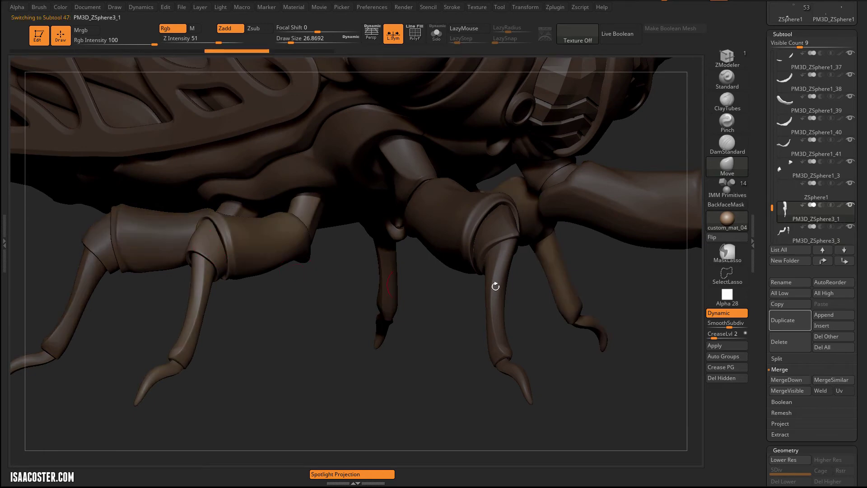
left_click(778, 358)
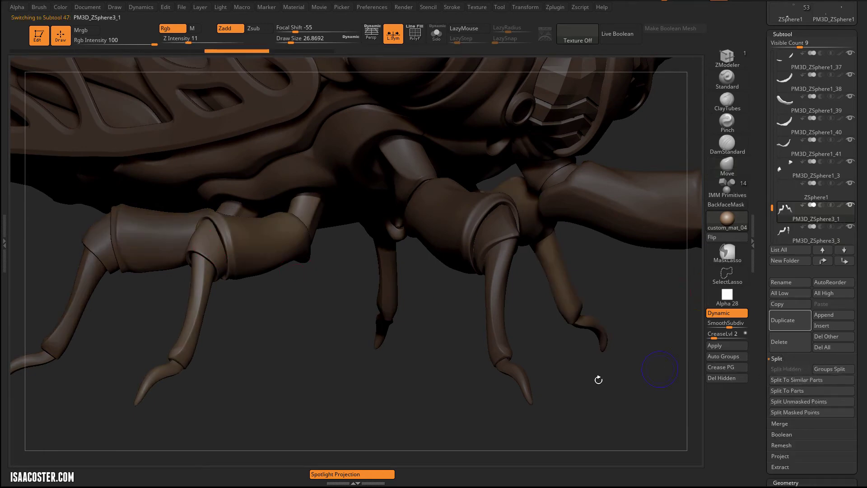
key("shift+f")
left_click_drag(475, 401, 749, 342)
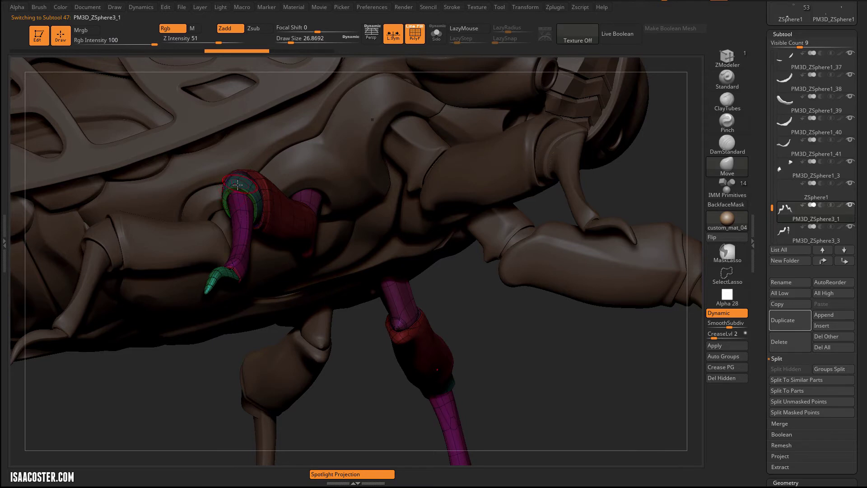
left_click_drag(201, 389, 205, 429, "alt")
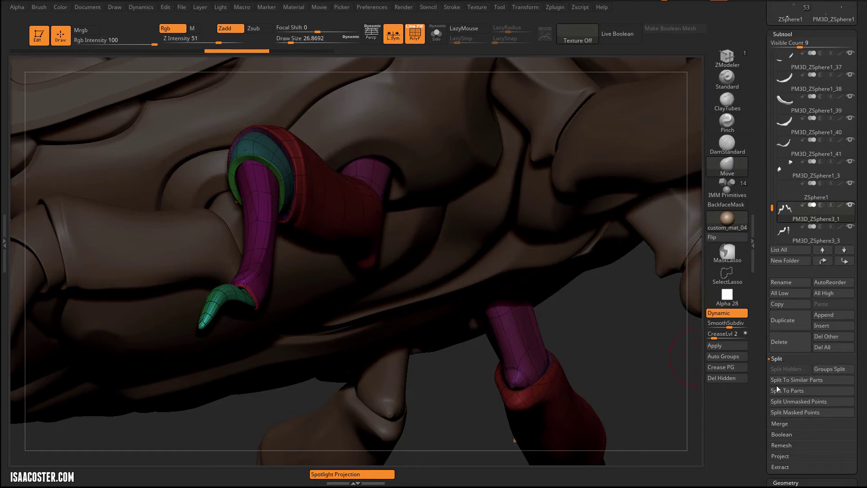
- Assign separate polygroups to each part of the middle legs with Auto Groups
left_click(805, 382)
left_click_drag(376, 255, 316, 225)
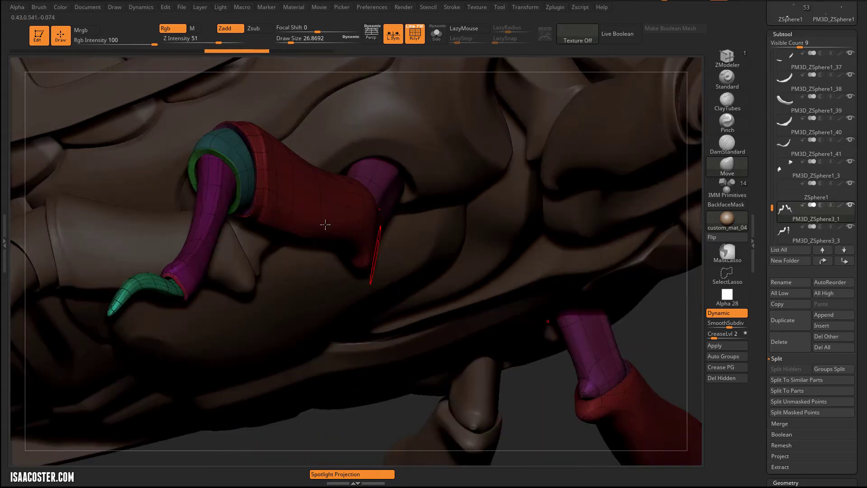
left_click(722, 357)
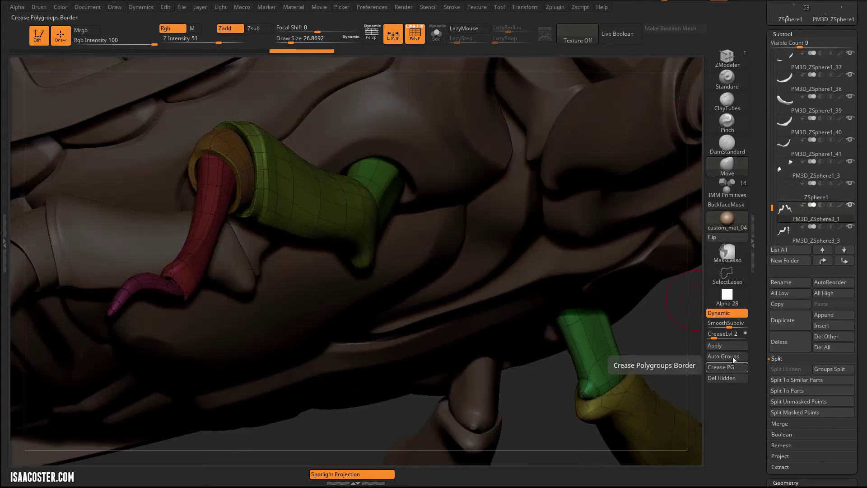
- Merge the middle legs' similar polygroups so mirrored parts on both sides share one group
right_click_drag(668, 354, 502, 355)
right_click_drag(410, 368, 258, 225)
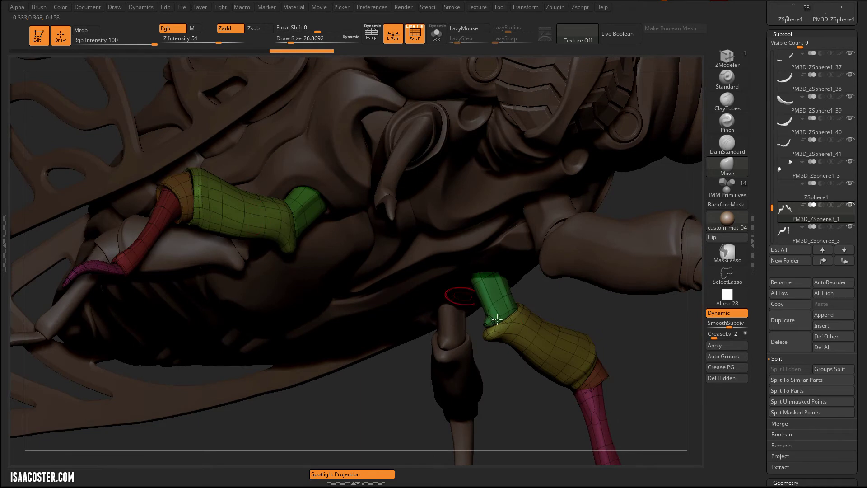
right_click_drag(626, 354, 540, 207)
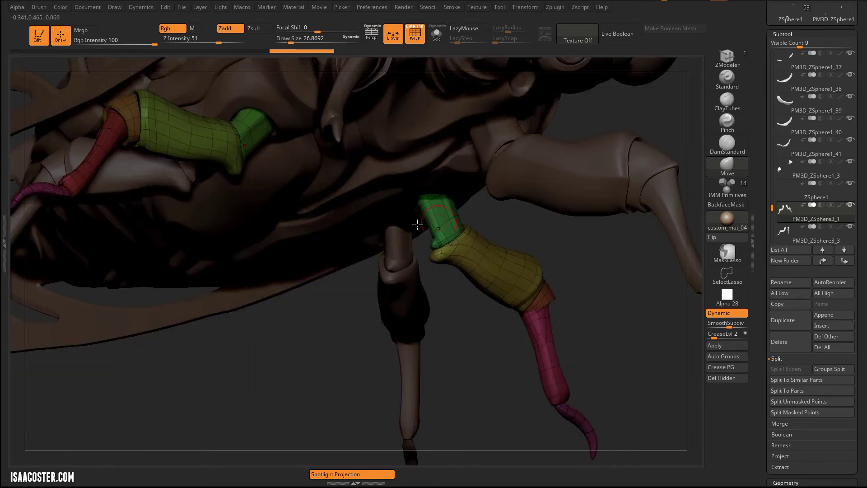
right_click_drag(607, 273, 499, 279)
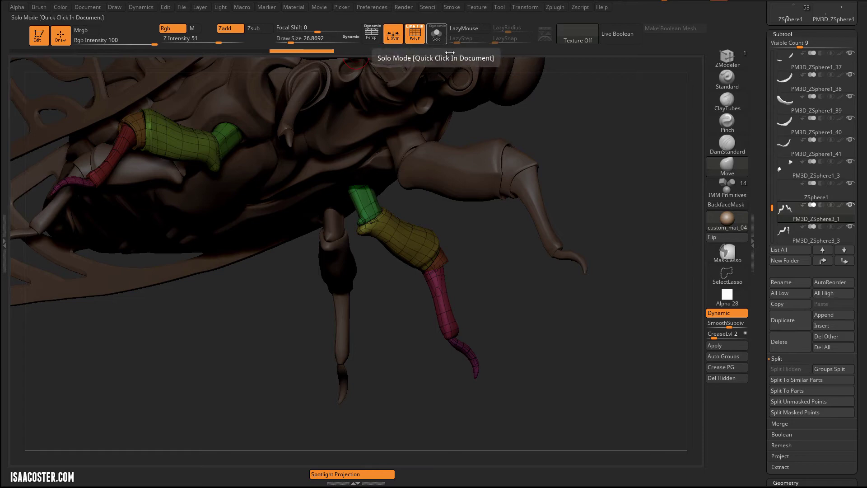
scroll(774, 205, "down", 1)
scroll(774, 204, "down", 10)
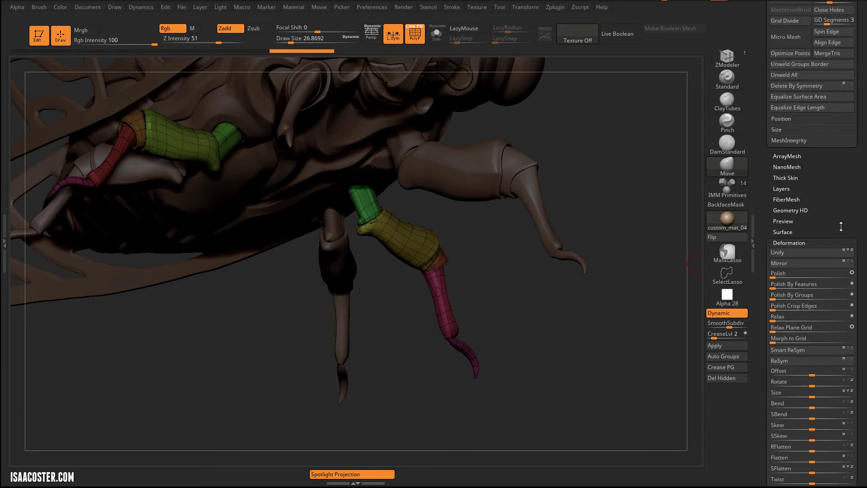
scroll(803, 181, "down", 3)
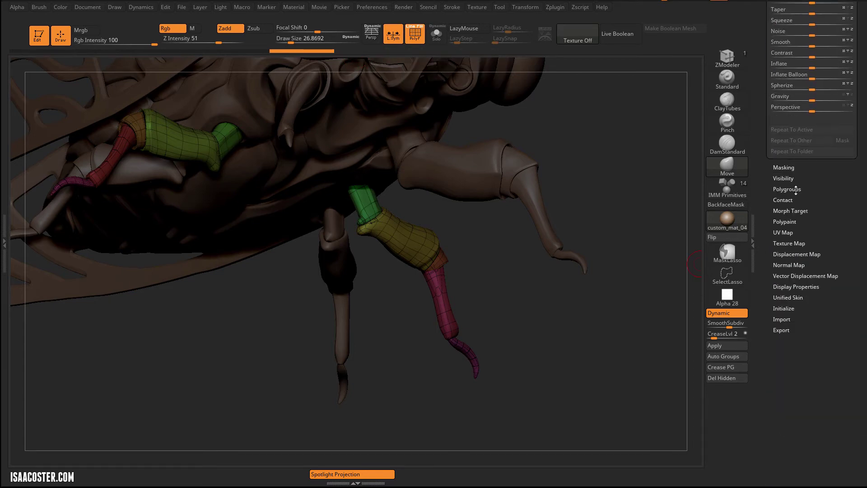
left_click(803, 187)
scroll(765, 180, "down", 3)
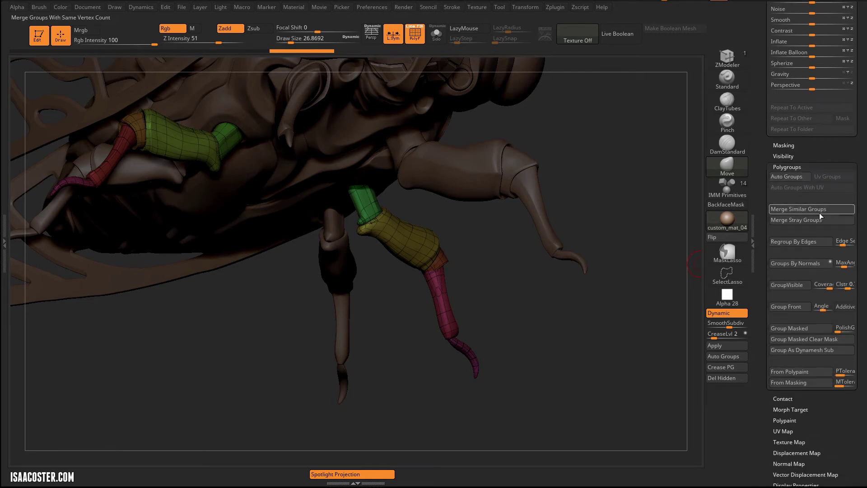
left_click(805, 209)
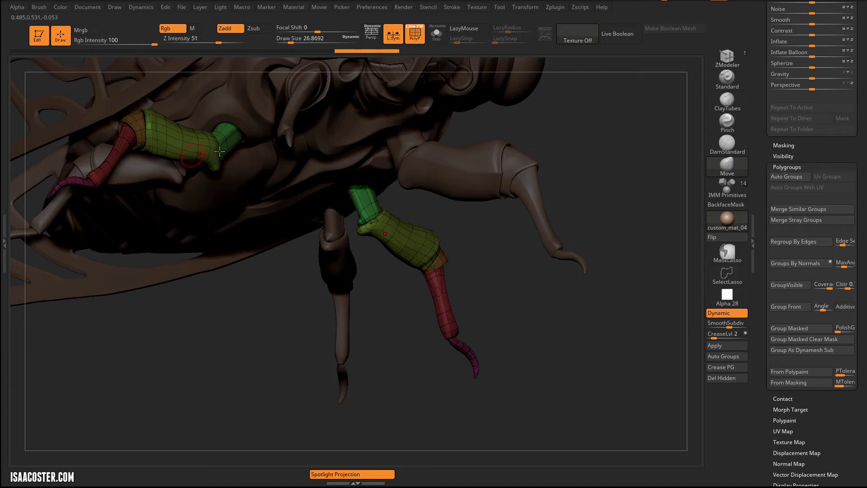
- Split the middle legs into separate subtools with Groups Split and accept the non-undoable operation
scroll(759, 260, "up", 10)
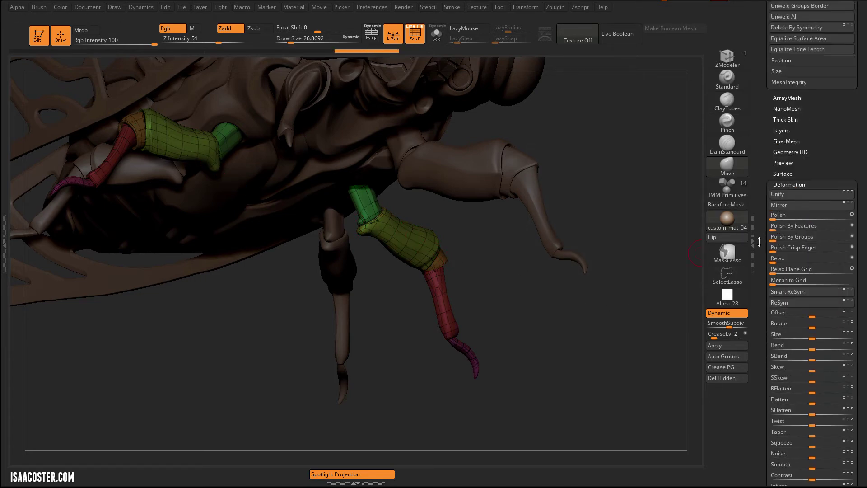
scroll(759, 260, "up", 10)
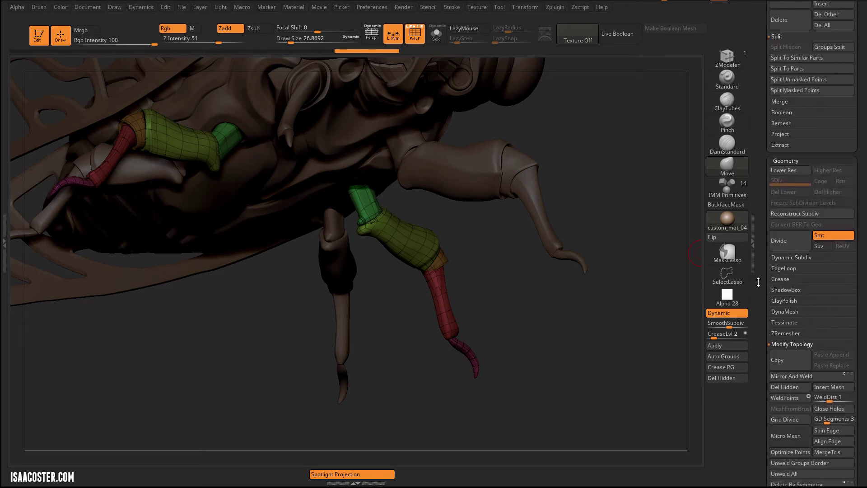
scroll(759, 294, "up", 2)
left_click(833, 198)
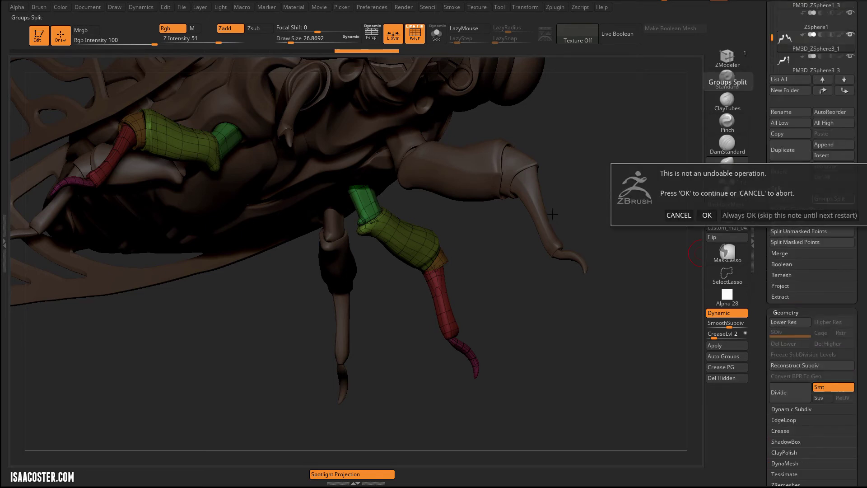
left_click(706, 215)
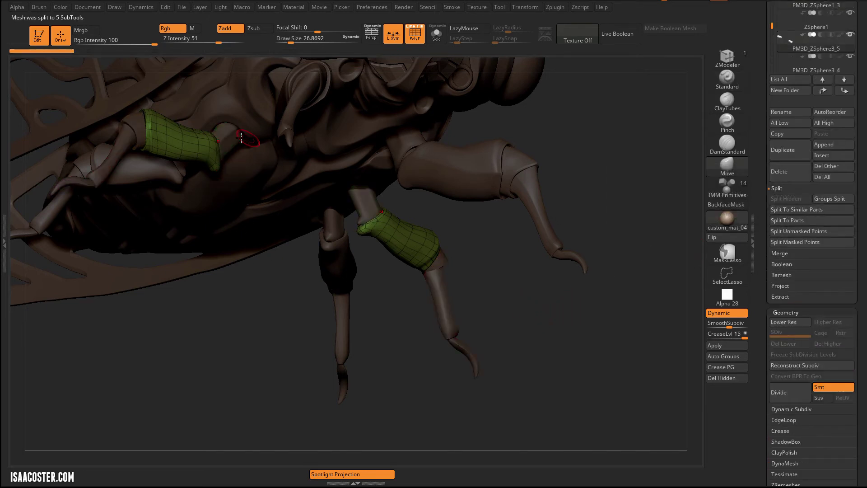
- Select the rear leg subtool PM3D_ZSphere3_3 and assign a separate polygroup to each part with Auto Groups
left_click_drag(765, 86, 765, 174)
left_click_drag(314, 275, 361, 283)
left_click(373, 262, "alt")
left_click_drag(592, 289, 690, 277)
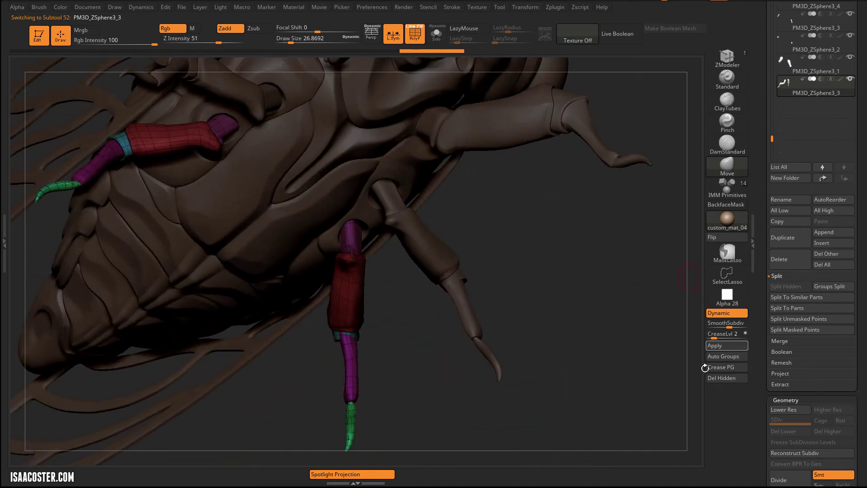
left_click(738, 360)
- Merge the rear legs' similar polygroups so matching parts on both sides share one group
left_click_drag(765, 328, 764, 180)
left_click_drag(840, 198, 836, 230)
left_click(802, 207)
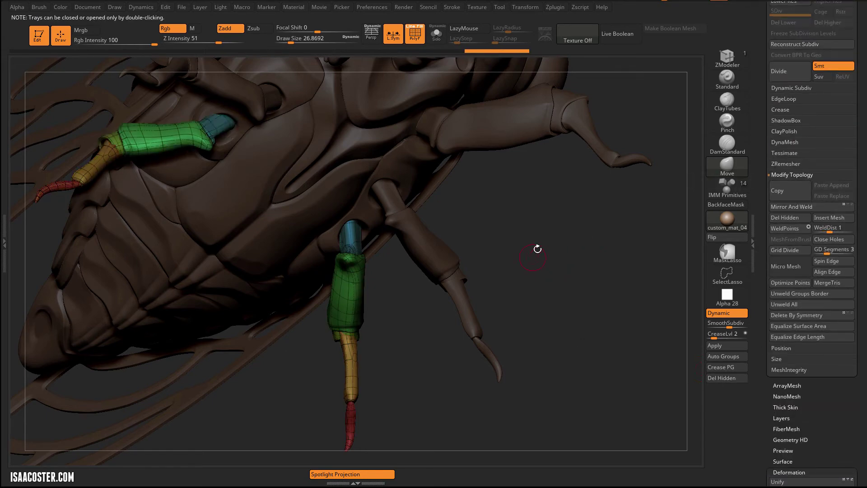
- Split the rear legs into one subtool per polygroup and accept the non-undoable operation
mouse_move(542, 248)
left_mouse_down()
mouse_move(573, 226)
mouse_move(593, 237)
mouse_move(605, 276)
left_mouse_up()
scroll(762, 113, "up", 5)
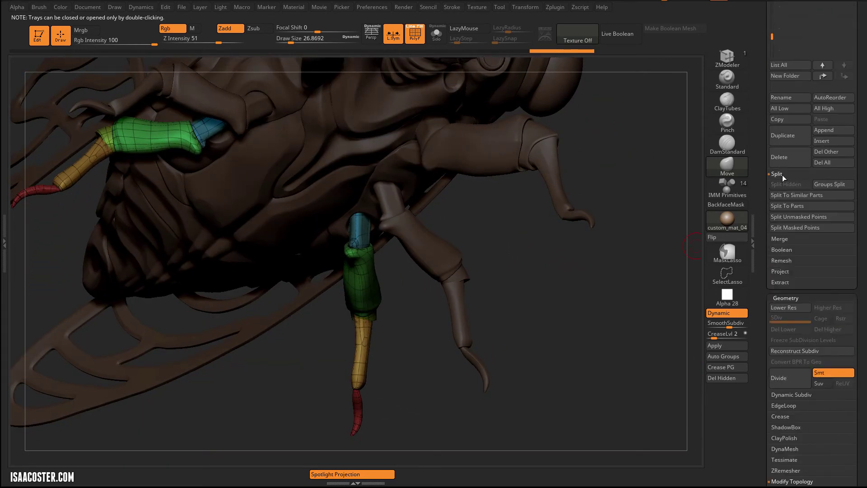
left_click(805, 194)
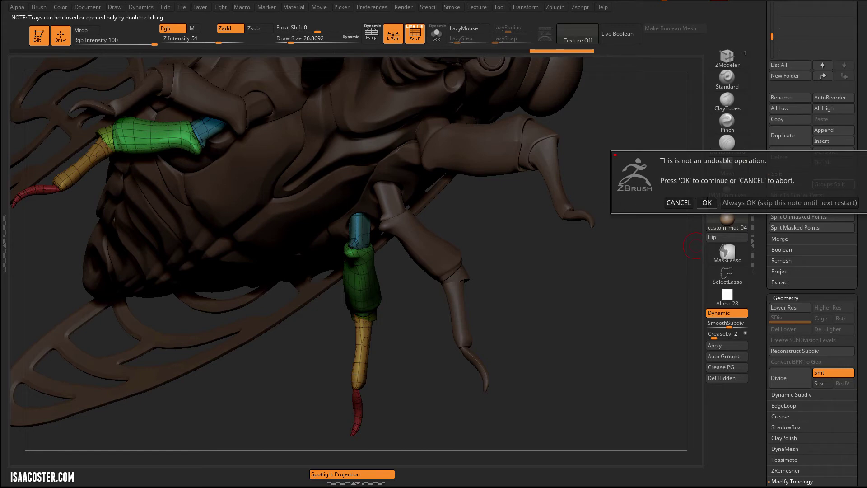
left_click(707, 202)
- Hide the polyframe and select the leg's knee segment PM3D_ZSphere3_2
left_click_drag(541, 283, 523, 339)
left_click_drag(224, 322, 238, 329)
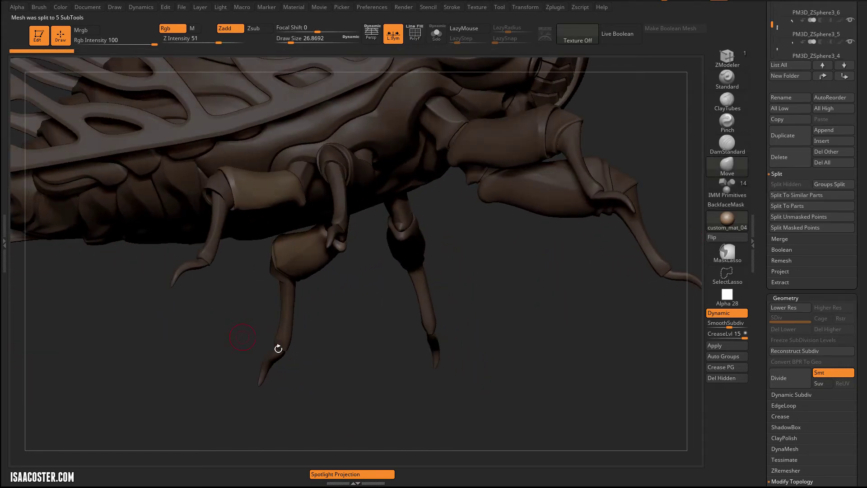
left_click_drag(298, 354, 360, 395)
mouse_move(355, 359)
left_mouse_down()
mouse_move(333, 362)
mouse_move(339, 377)
mouse_move(461, 364)
mouse_move(284, 222)
left_mouse_up()
left_click(259, 215, "alt")
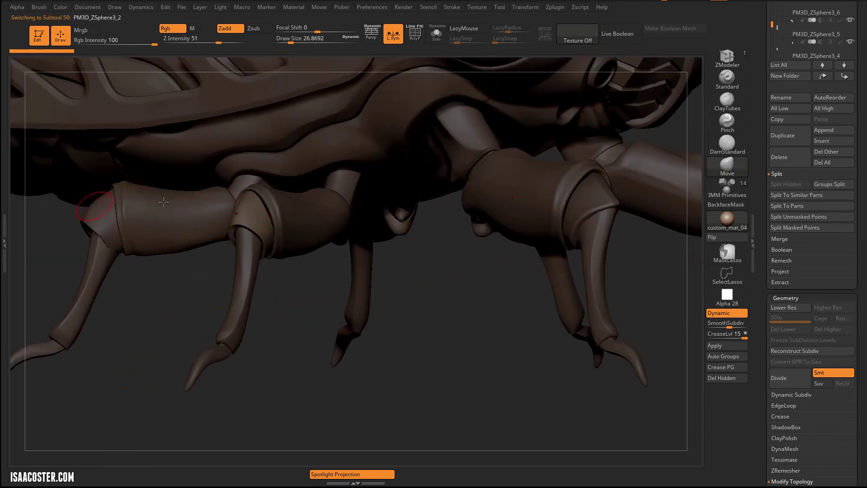
- Select the faceted face plate PM3D_ZSphere1_7 and turn on its dynamic subdivision preview
left_click_drag(301, 338, 300, 374)
left_click_drag(423, 383, 333, 314)
left_click_drag(548, 315, 582, 235)
left_click(418, 190, "alt")
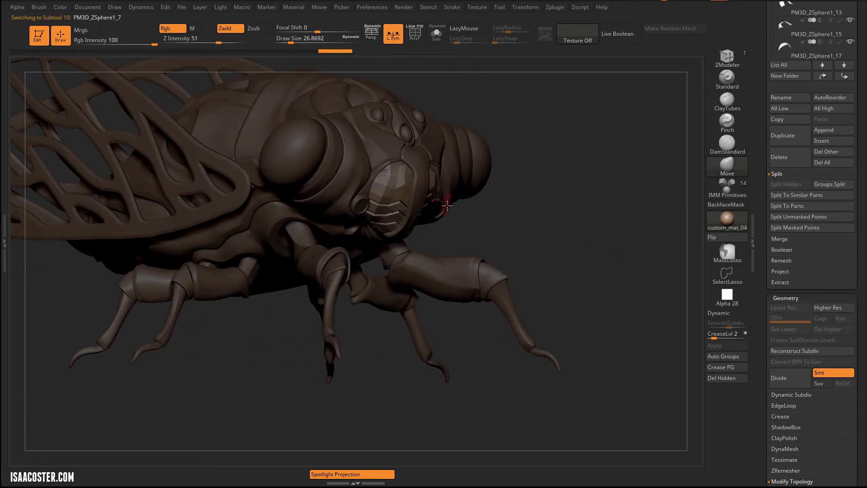
key("d")
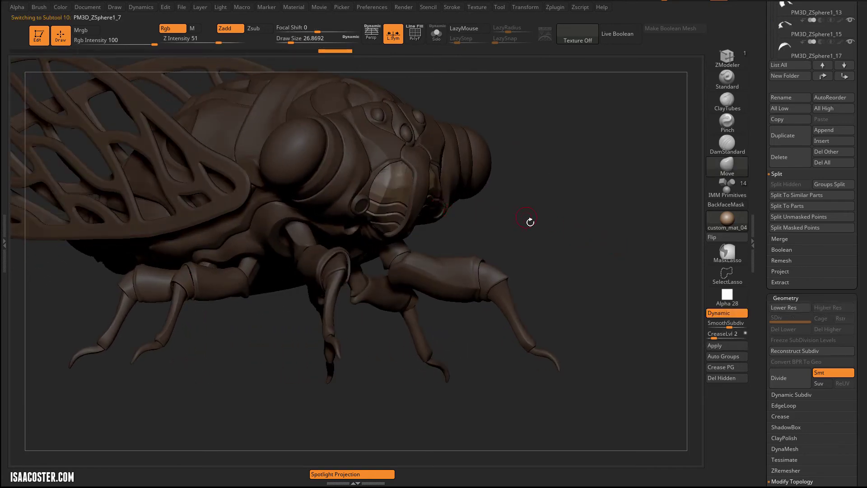
- Select the front legs' knee subtool PM3D_ZSphere1_3 and inspect how it joins the neighbouring leg segments
left_click(496, 274, "alt")
left_click_drag(764, 64, 764, 131)
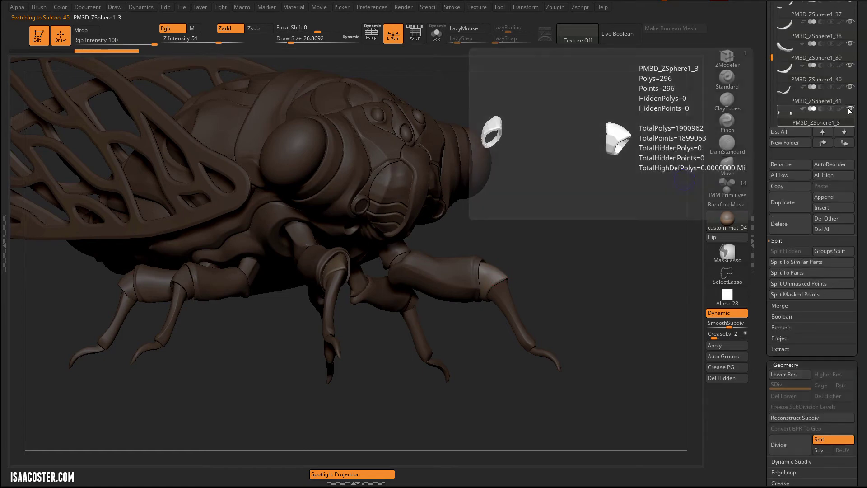
left_click(728, 166)
left_click_drag(606, 207, 654, 346)
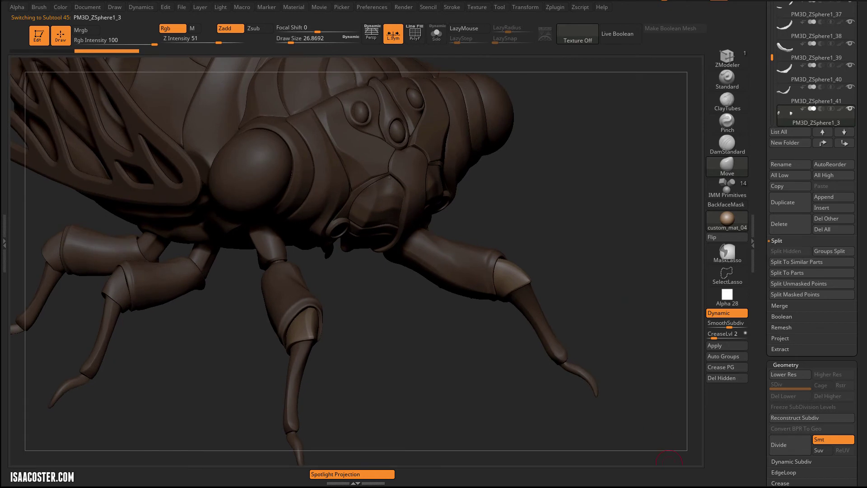
left_click(669, 464)
left_click_drag(631, 195, 615, 166)
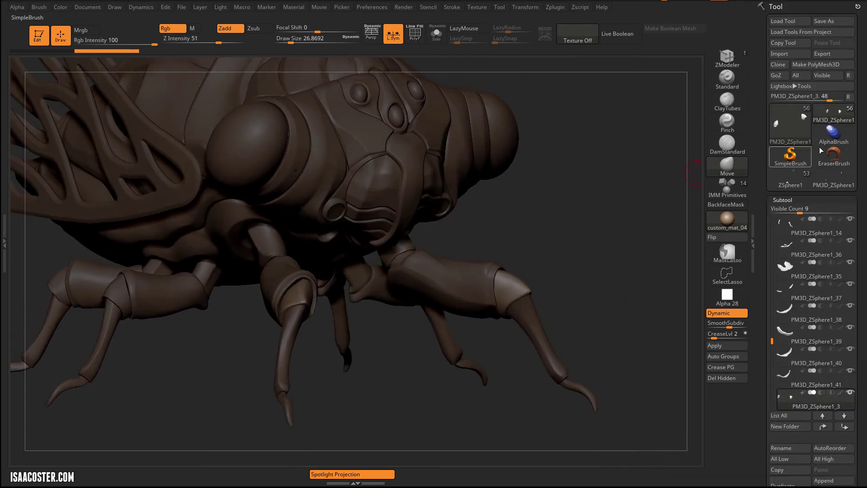
- Switch the active tool to ZSphere1 and examine the wrinkle detail on the front legs' knee pieces
left_click(791, 178)
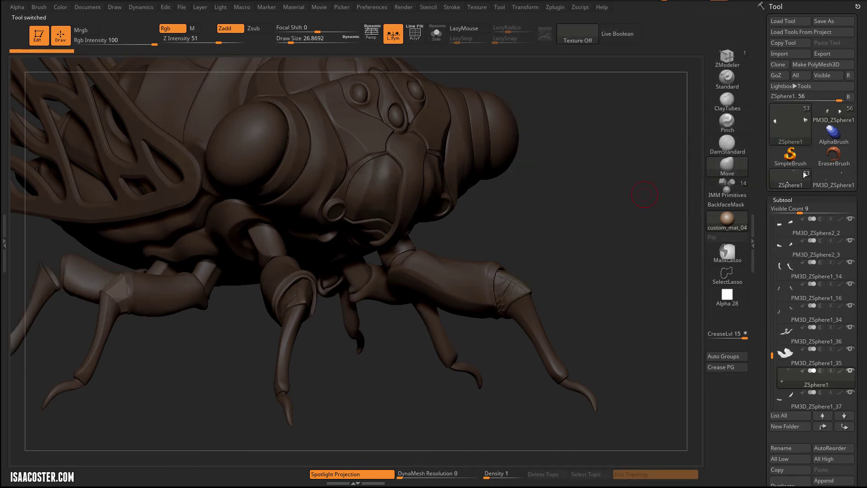
mouse_move(847, 120)
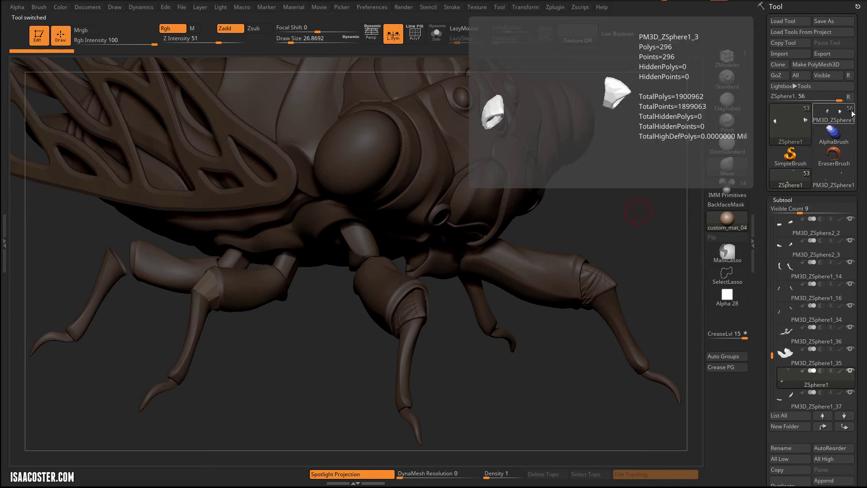
left_click_drag(542, 226, 607, 187)
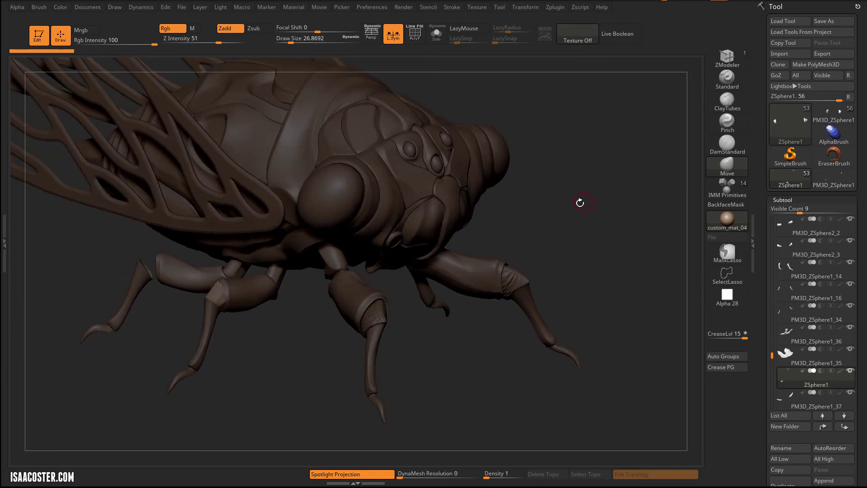
left_click_drag(579, 204, 412, 338)
- Select the middle leg subtool PM3D_ZSphere3_3, show its polyframe, and turn off dynamic subdivision
left_click_drag(314, 351, 333, 369)
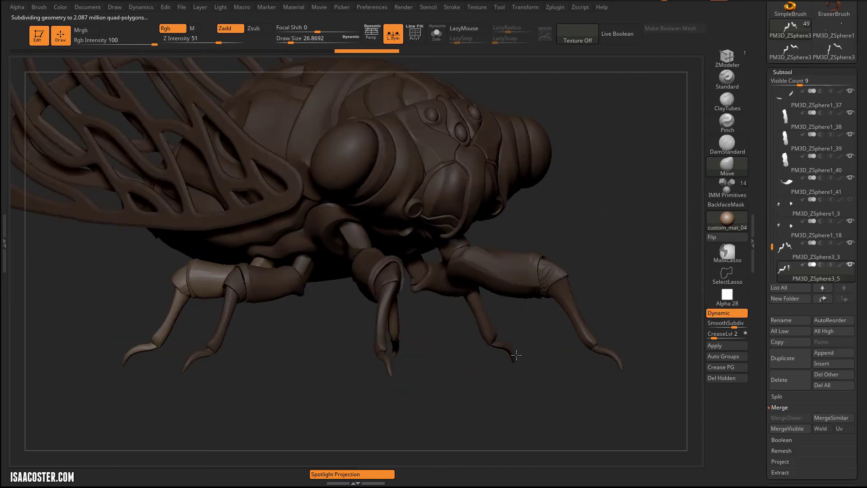
left_click_drag(516, 356, 542, 393)
left_click_drag(313, 405, 287, 298)
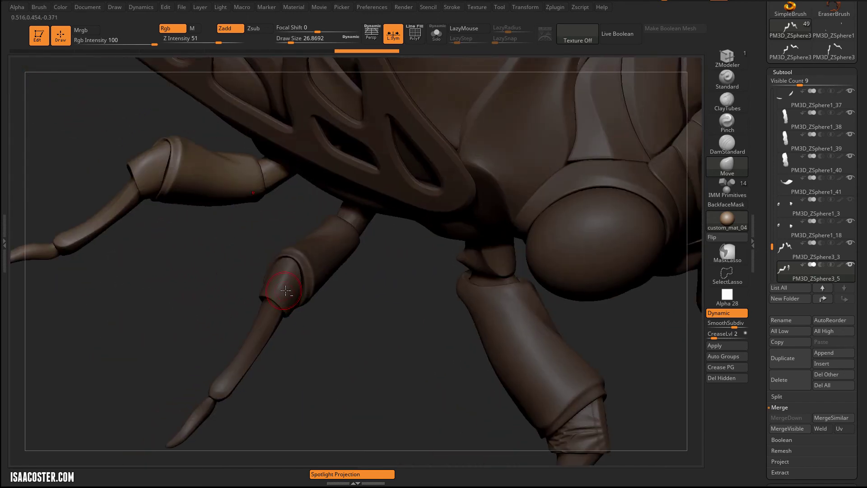
left_click(285, 290, "alt")
key("shift+f")
key("shift+d")
left_click_drag(349, 347, 301, 208, "alt")
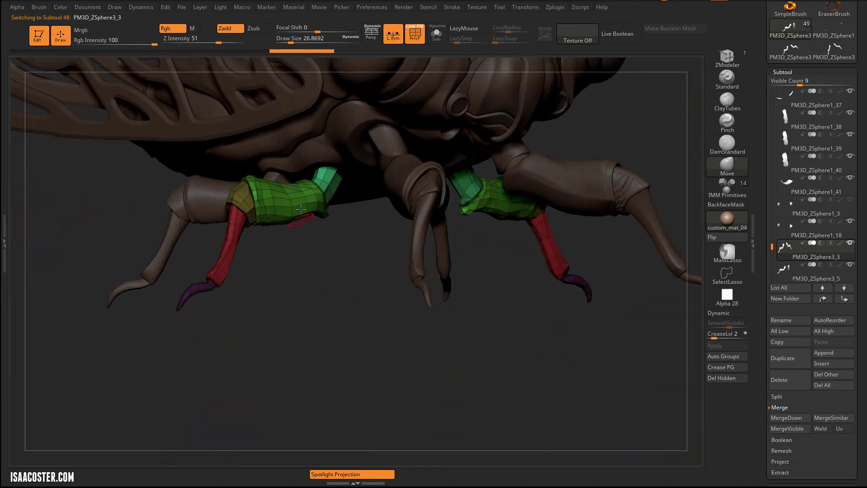
- Isolate the middle legs' knee polygroup and separate it from the other leg parts with Split Hidden
key("ctrl+shift")
left_click(243, 197, "ctrl+shift")
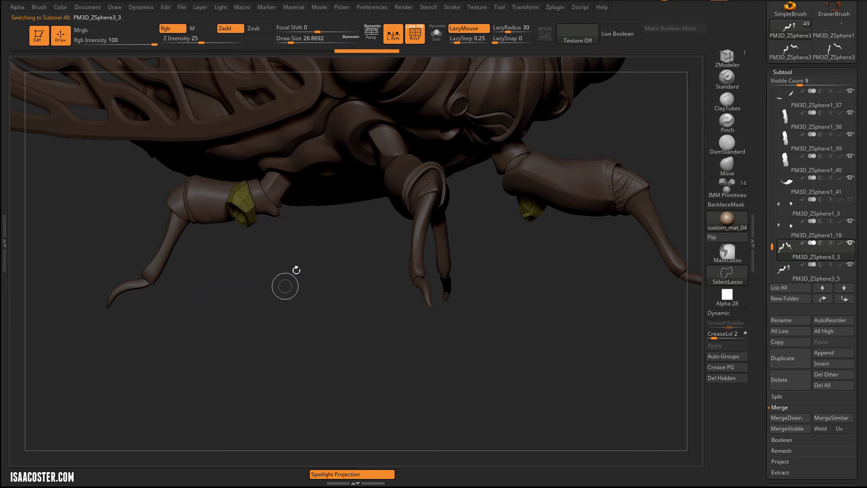
mouse_move(310, 267)
left_mouse_down()
mouse_move(319, 287)
mouse_move(422, 278)
left_mouse_up()
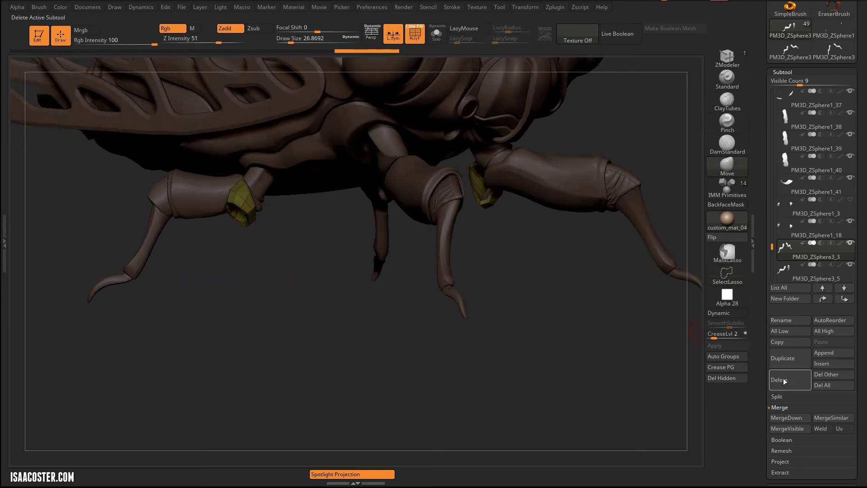
left_click(793, 397)
left_click(790, 406)
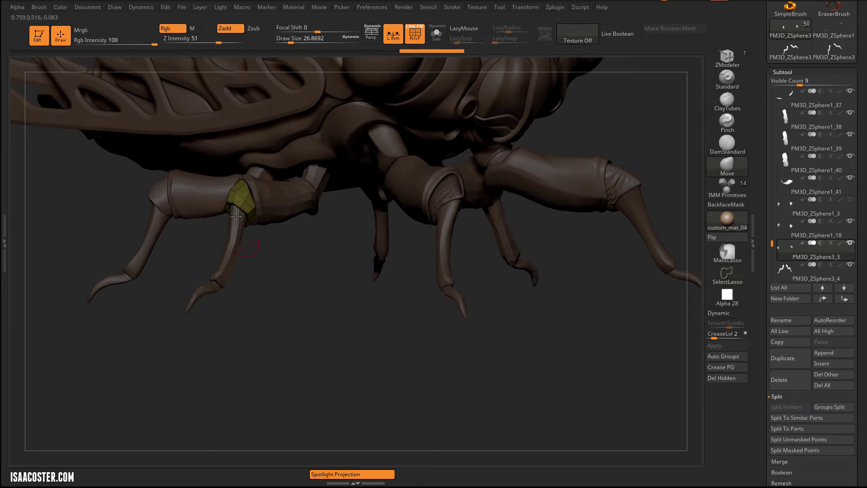
- Turn on dynamic subdivision for the remaining middle leg parts, hide the polyframe, and reselect the knee piece
left_click_drag(263, 252, 339, 181)
left_click(277, 206, "alt")
key("d")
key("shift+f")
- Check the middle knee piece in Solo mode and adjust the Move brush size to fit it to the surrounding leg
left_click(437, 34)
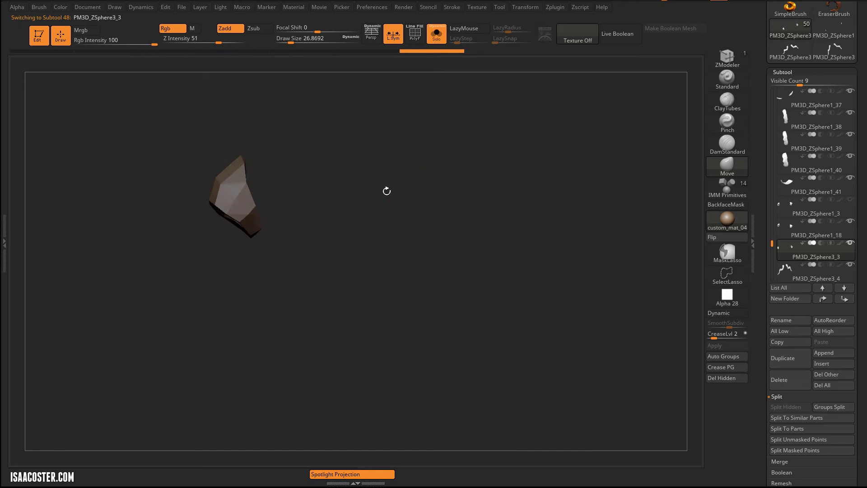
left_click(437, 38)
mouse_move(289, 300)
left_mouse_down()
mouse_move(349, 312)
mouse_move(274, 277)
left_mouse_up()
key("s")
left_click_drag(230, 219, 233, 219)
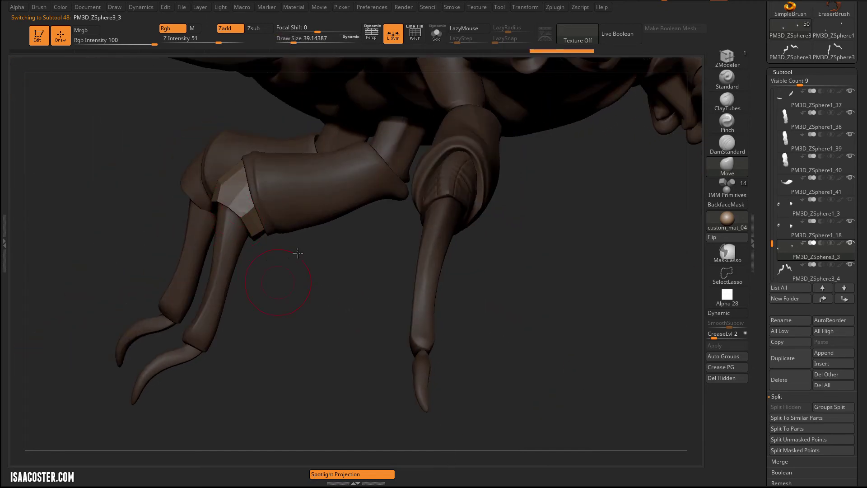
mouse_move(302, 247)
left_mouse_down()
mouse_move(579, 419)
mouse_move(641, 443)
left_mouse_up()
key("s")
left_click_drag(213, 200, 201, 204)
key("s")
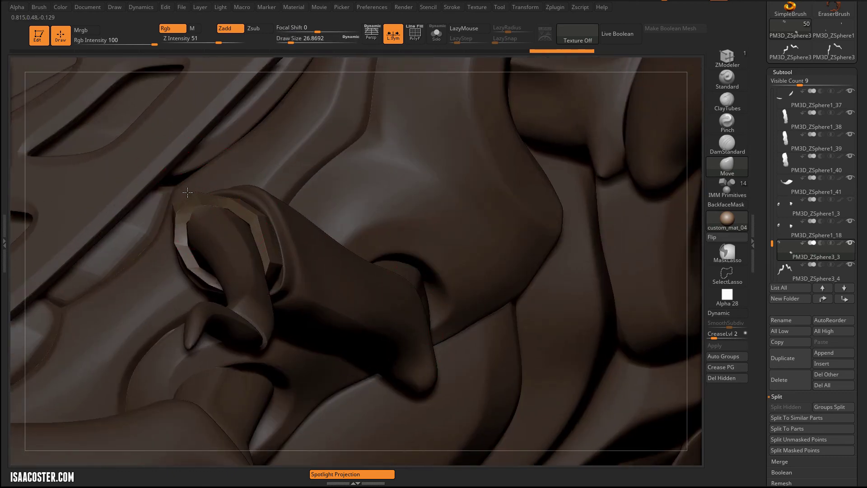
- Isolate the knee piece and adjust its rim using the Move brush at a draw size of about 5.75
left_click(438, 39)
key("s")
mouse_move(389, 151)
left_mouse_down()
mouse_move(418, 156)
mouse_move(383, 150)
left_mouse_up()
left_click_drag(383, 153, 353, 213, "alt")
left_click_drag(234, 168, 216, 167)
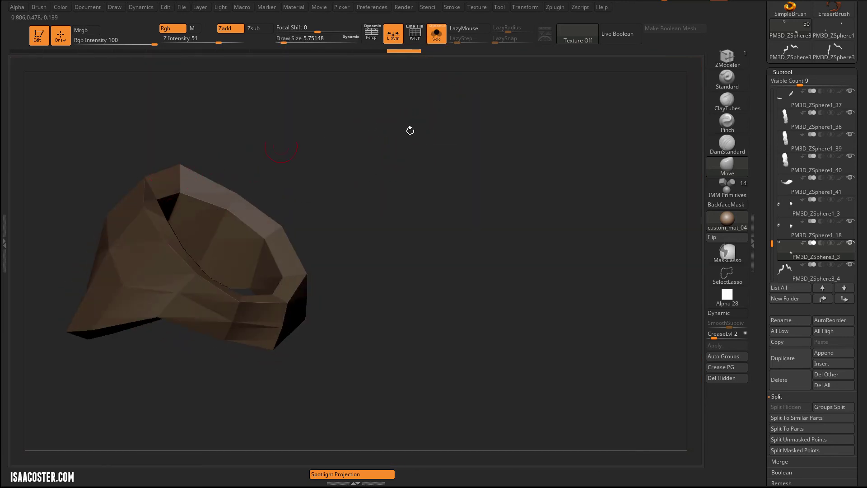
- Insert an edge loop on the isolated knee piece with the ZModeler brush
left_click(728, 59)
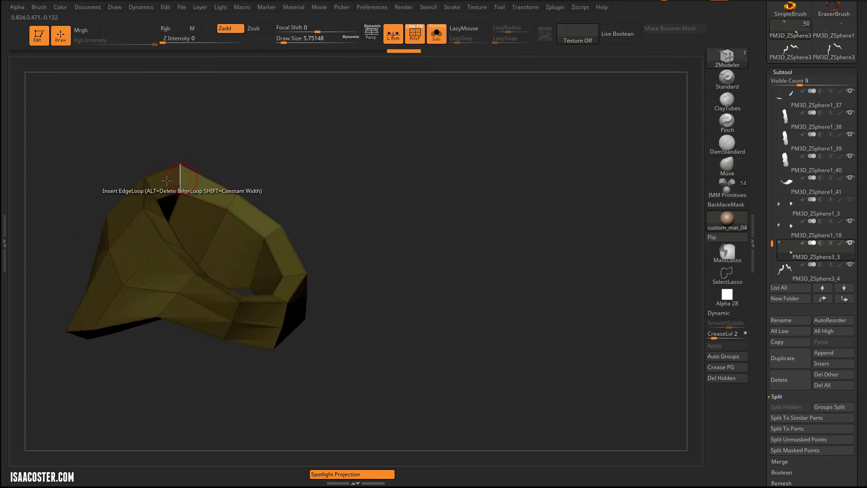
left_click(136, 218)
left_click_drag(262, 172, 296, 172)
mouse_move(265, 207)
left_mouse_down()
mouse_move(286, 194)
mouse_move(294, 209)
mouse_move(212, 163)
mouse_move(99, 225)
mouse_move(119, 244)
mouse_move(299, 323)
mouse_move(354, 320)
left_mouse_up()
- Reposition the knee geometry with a transpose line and show the surrounding subtools again
key("w")
left_click(265, 227, "ctrl")
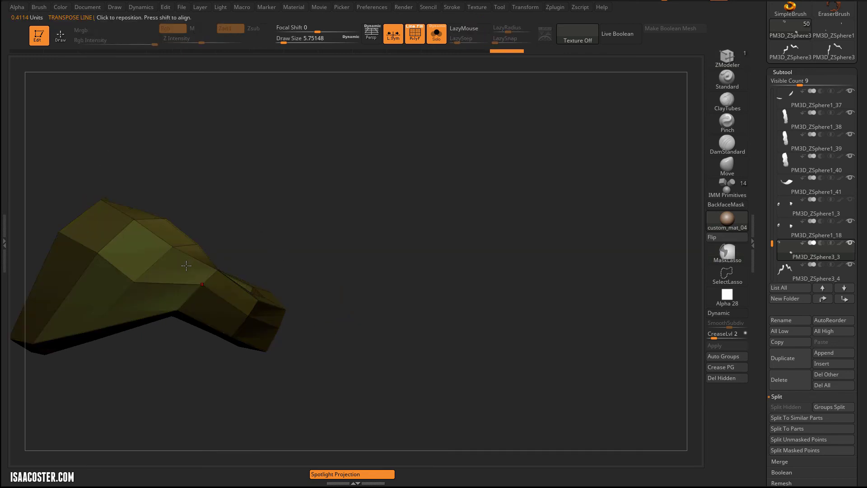
left_click_drag(165, 266, 256, 163)
left_click_drag(211, 214, 226, 197)
left_click(429, 40)
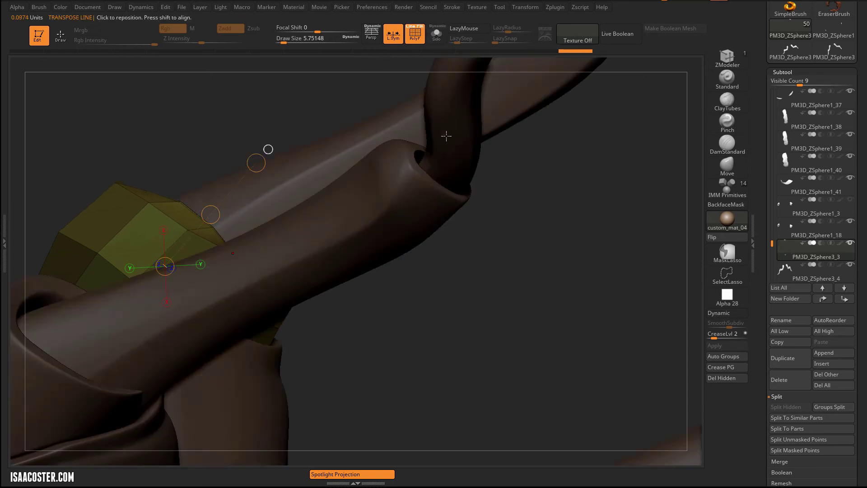
right_click_drag(233, 146, 450, 216)
- Return to Draw mode with the Move brush, isolate the knee piece, and reshape its lower rim
left_click(728, 167)
key("q")
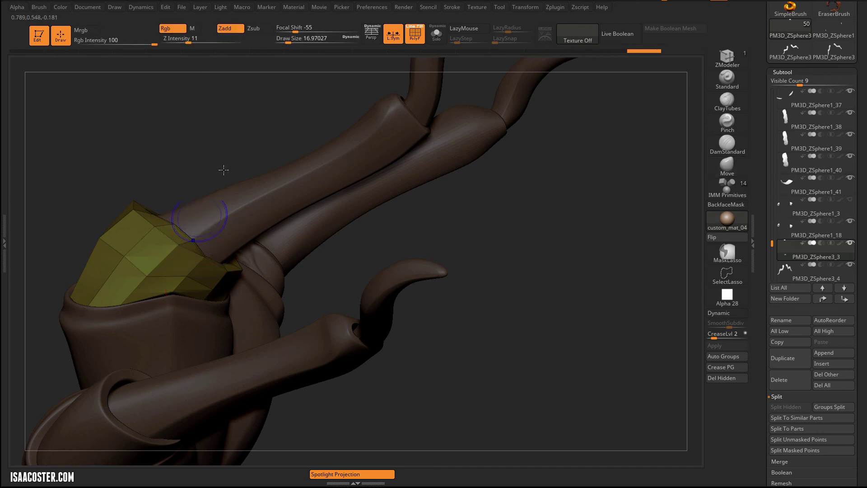
left_click(434, 37)
right_click_drag(283, 130, 216, 167)
mouse_move(228, 339)
left_mouse_down()
mouse_move(201, 387)
mouse_move(199, 291)
left_mouse_up()
left_click(198, 265, "shift")
right_click_drag(200, 265, 202, 265, "shift")
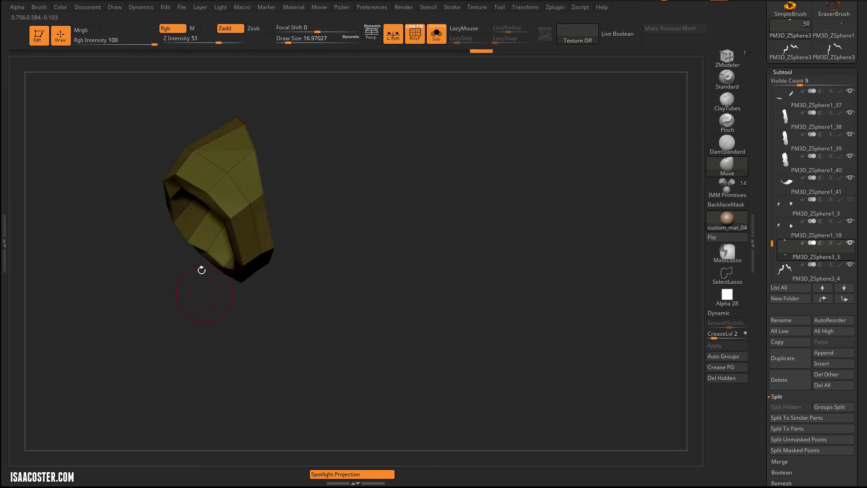
- Refine the knee piece with the Move brush, enable its dynamic subdivision, and hide the polyframe
key("b")
key("m")
key("v")
right_click_drag(162, 240, 176, 231)
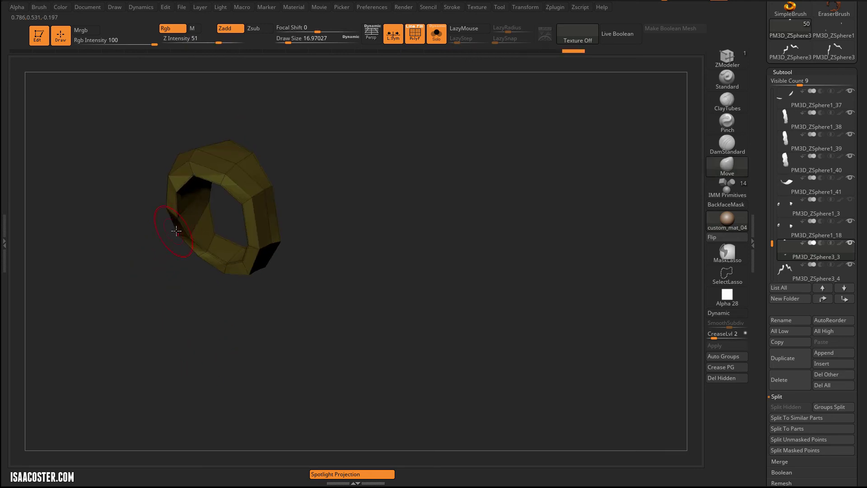
key("b")
key("m")
key("v")
key("d")
key("shift+f")
right_click_drag(370, 221, 417, 35)
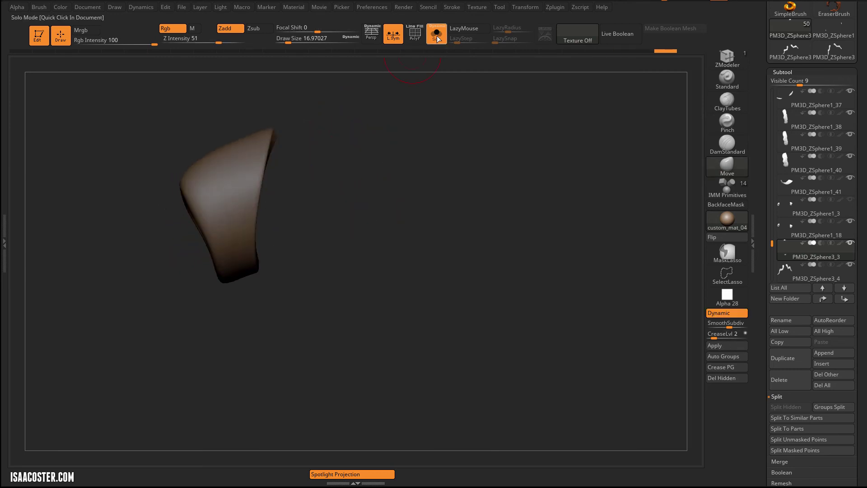
- Turn off the knee piece's dynamic subdivision, isolate it with polyframe shown, and bevel a lengthwise edge loop with the ZModeler brush
left_click(437, 39)
right_click_drag(300, 378, 308, 295)
key("shift+d")
key("shift+f")
right_click_drag(349, 362, 391, 55)
left_click(436, 34)
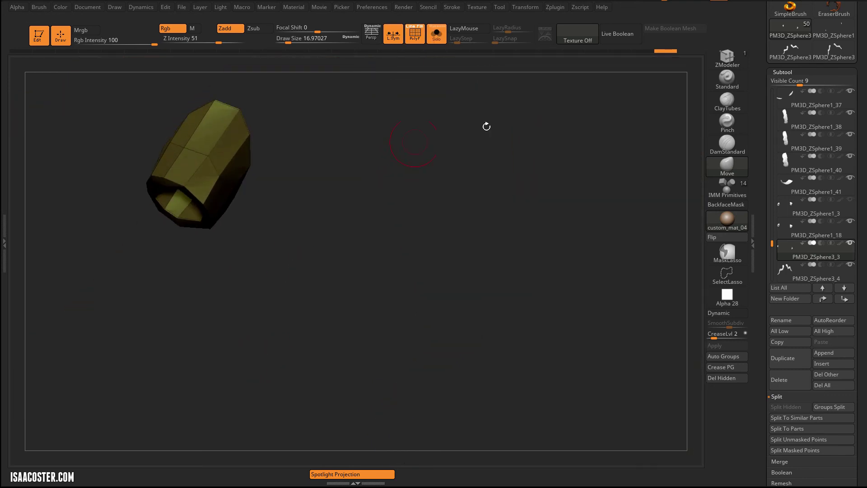
left_click(725, 57)
key("space")
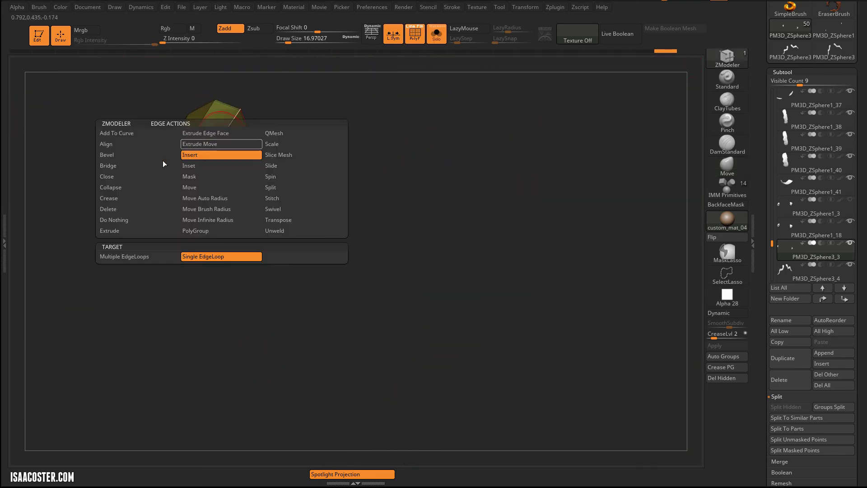
left_click(135, 155)
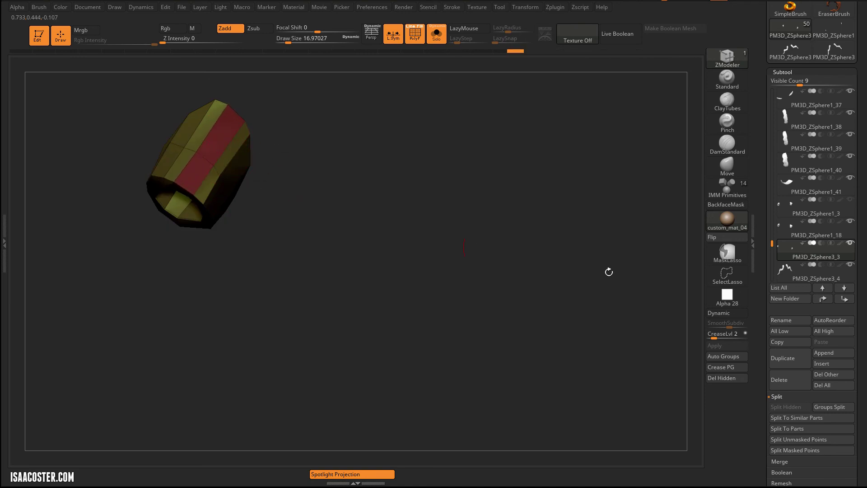
- Crease the beveled strip's polygroup borders and preview the knee piece with dynamic subdivision on and polyframe hidden
left_click(722, 369)
key("d")
key("shift+f")
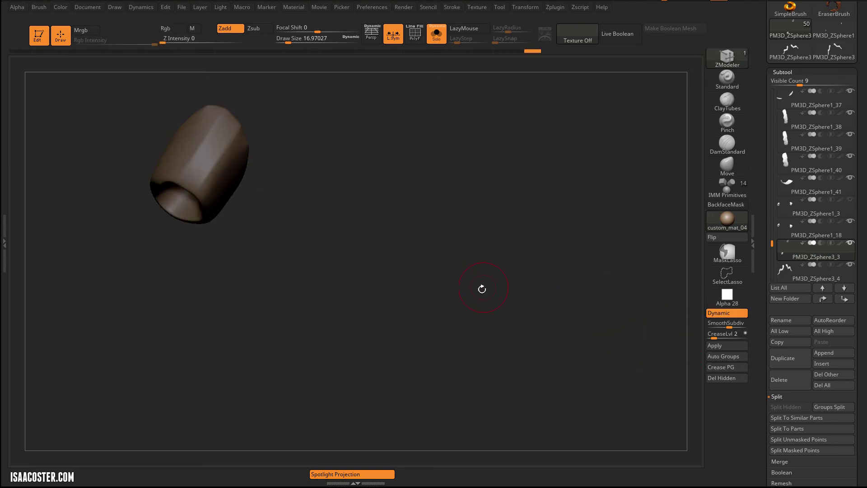
mouse_move(482, 290)
left_mouse_down()
mouse_move(480, 274)
mouse_move(465, 285)
mouse_move(474, 248)
left_mouse_up()
- Show the polyframe with subdivision off, merge the knee piece into a single polygroup, and set the draw size to 5.75
key("shift+f")
key("shift+d")
right_click_drag(474, 248, 474, 271, "ctrl")
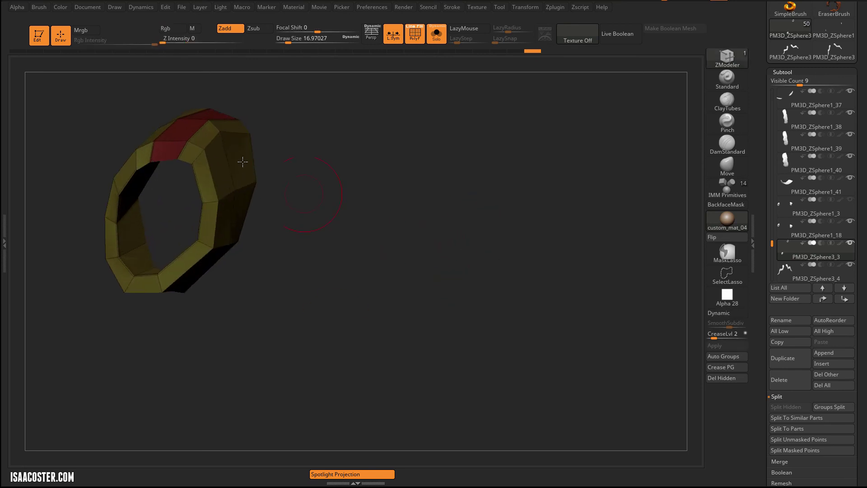
key("ctrl+w")
key("s")
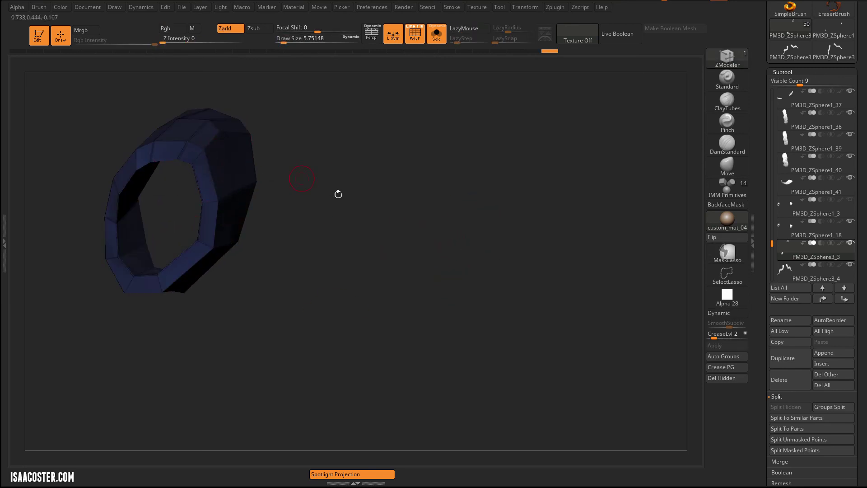
- Isolate the faces of the knee piece's open end rim and assign them their own polygroup
left_click_drag(340, 196, 312, 190)
key("space")
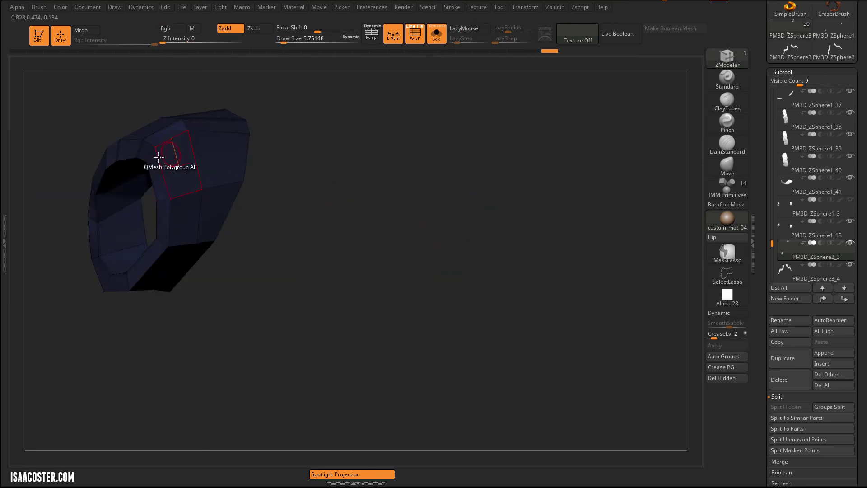
left_click(151, 157, "ctrl+shift")
left_click_drag(319, 177, 247, 173)
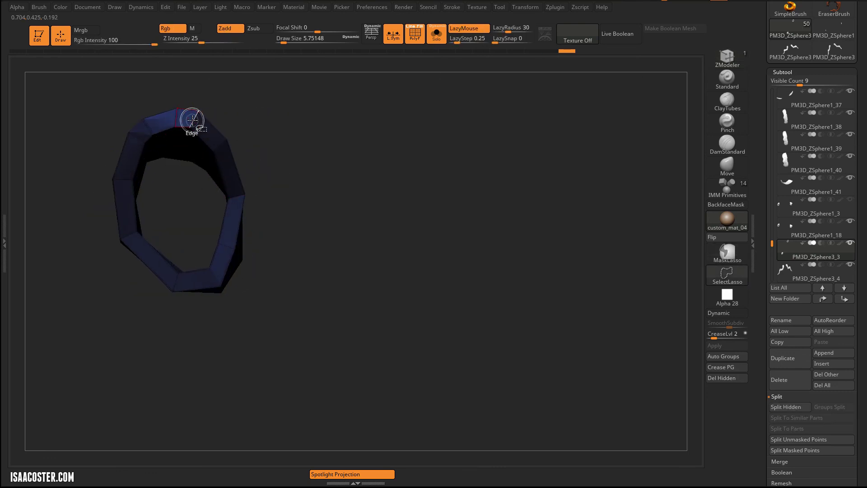
left_click_drag(192, 120, 312, 147)
left_click_drag(334, 294, 334, 286)
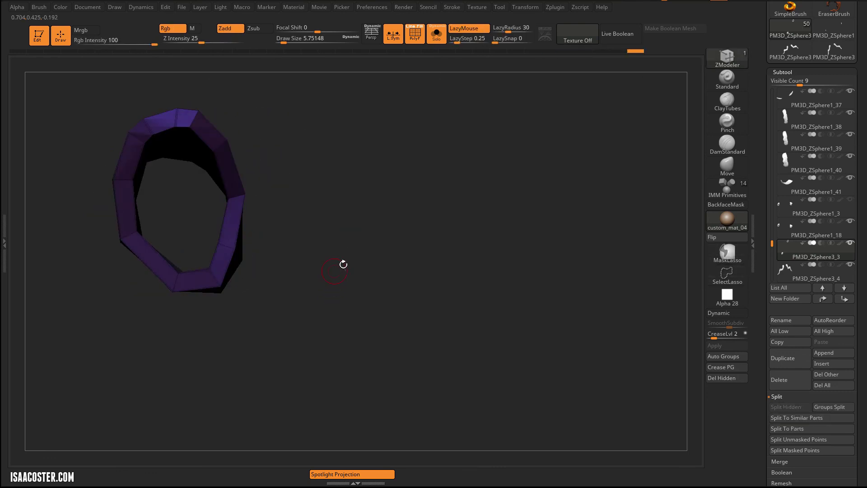
- Crease the rim's polygroup border, enable dynamic subdivision, hide the polyframe, and show the surrounding subtools again
left_click(713, 371)
key("d")
left_click_drag(604, 320, 589, 316)
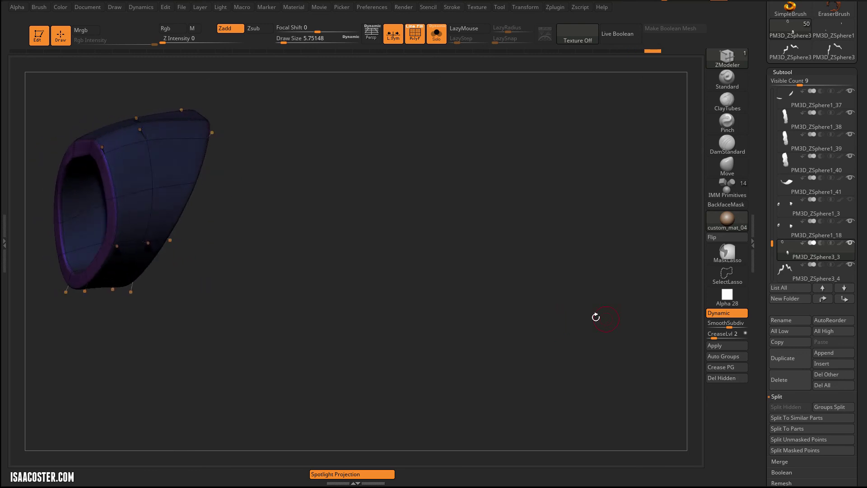
key("shift+f")
left_click_drag(410, 359, 397, 316)
left_click(437, 33)
- Reshape the knee piece against the upper leg's cuff with the Move brush at a draw size of about 34.79
left_click_drag(392, 354, 497, 321)
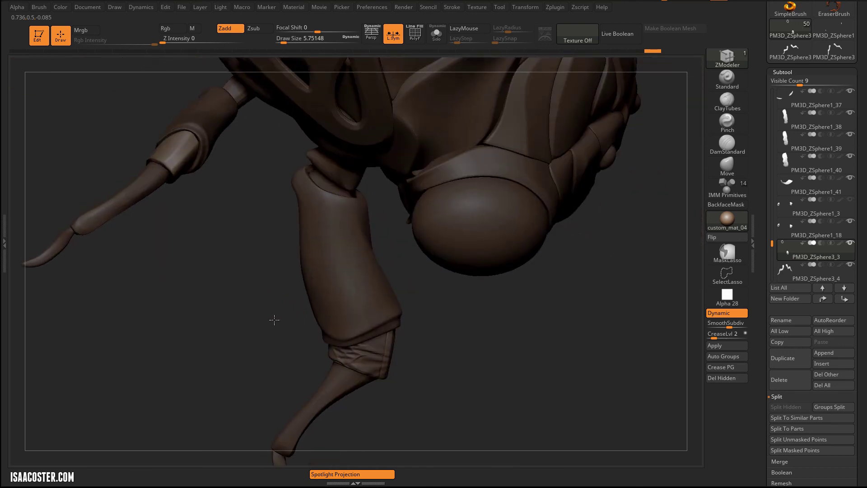
mouse_move(272, 325)
left_mouse_down()
mouse_move(407, 247)
mouse_move(412, 251)
left_mouse_up()
left_click(727, 167)
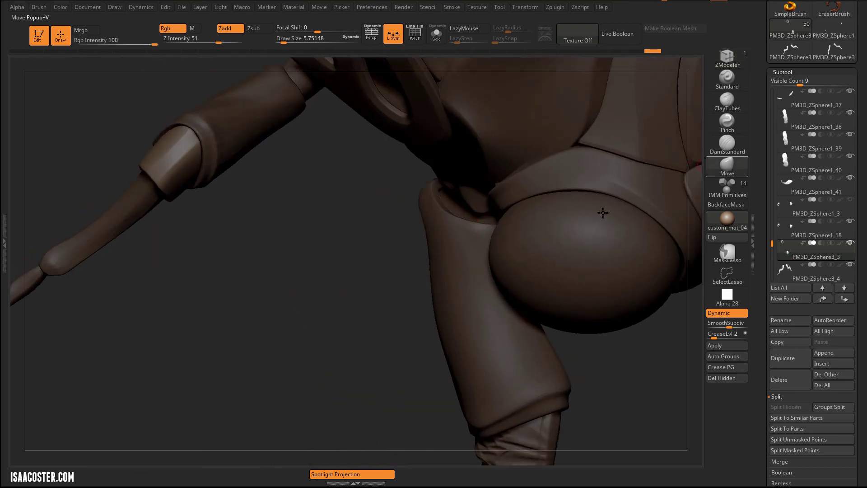
left_click_drag(175, 238, 204, 218)
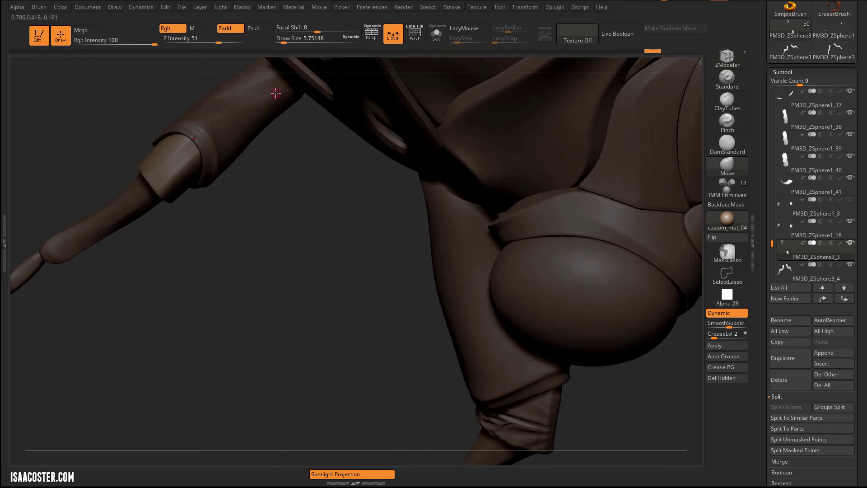
key("s")
left_click_drag(180, 147, 190, 149)
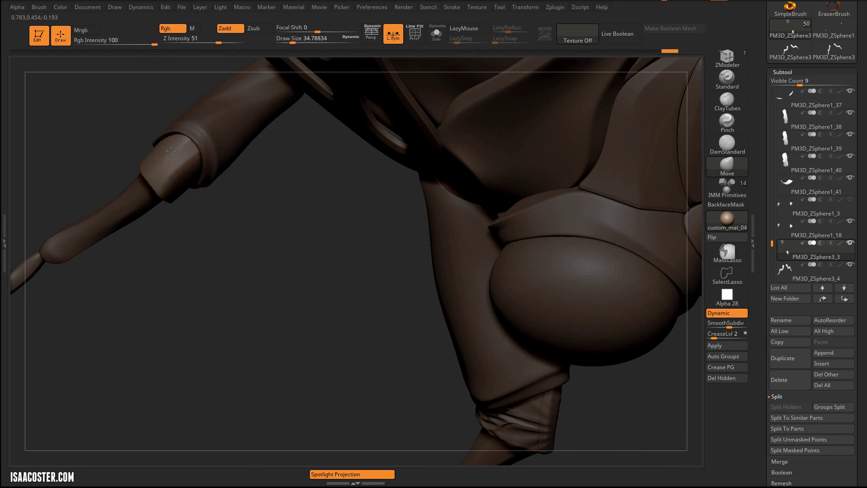
left_click_drag(181, 181, 168, 222)
left_click_drag(187, 263, 168, 177)
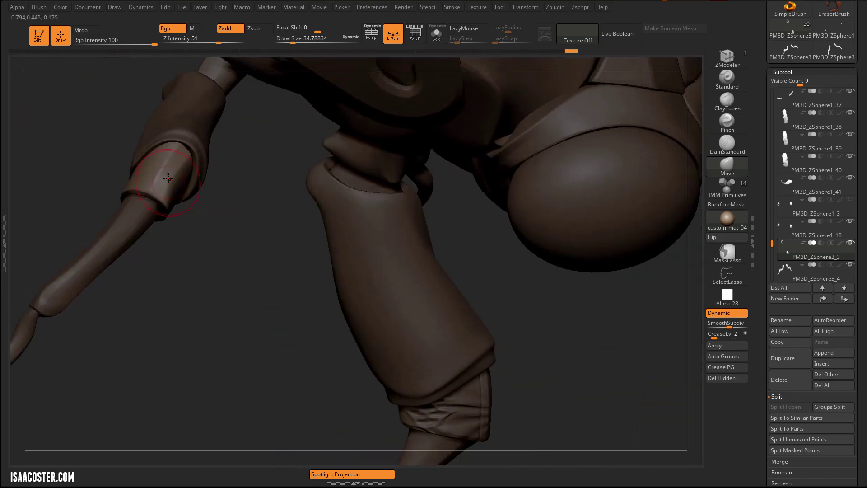
left_click_drag(194, 238, 167, 194)
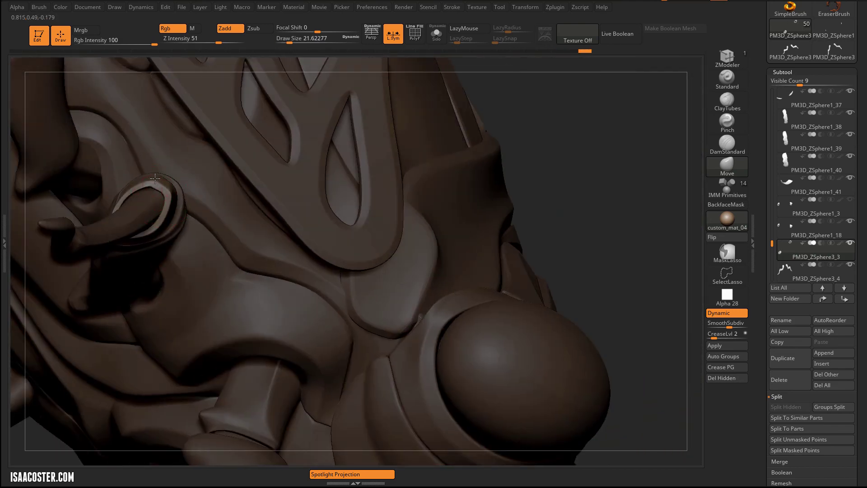
- Refine the knee piece's fit around the lower leg with the Move brush, setting the draw size back to about 34.79
mouse_move(544, 198)
left_mouse_down()
mouse_move(541, 163)
mouse_move(162, 313)
mouse_move(182, 307)
mouse_move(203, 203)
mouse_move(190, 201)
mouse_move(185, 175)
left_mouse_up()
key("s")
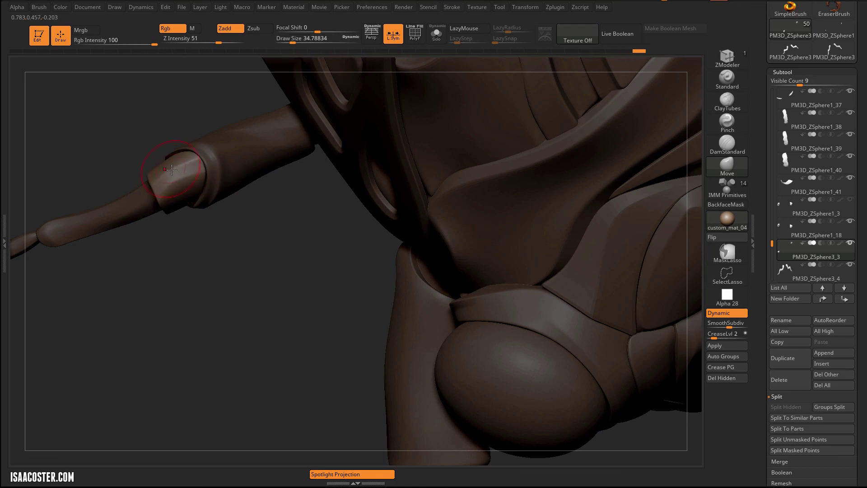
left_click_drag(186, 168, 185, 169)
mouse_move(185, 271)
left_mouse_down()
mouse_move(190, 330)
mouse_move(181, 364)
left_mouse_up()
left_click_drag(240, 393, 289, 285)
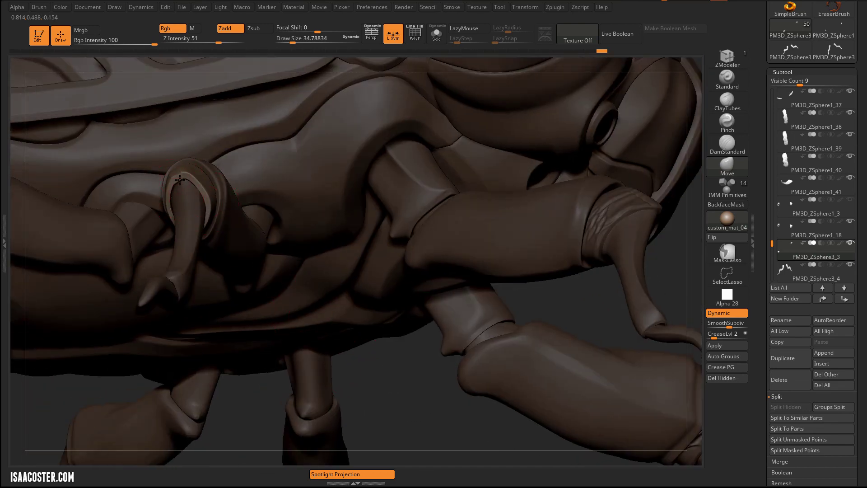
left_click_drag(368, 370, 337, 370, "alt")
left_click_drag(347, 419, 389, 371)
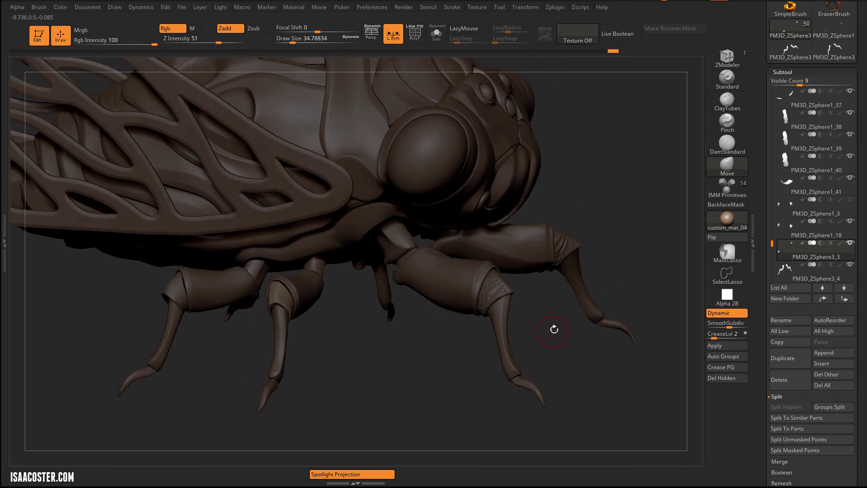